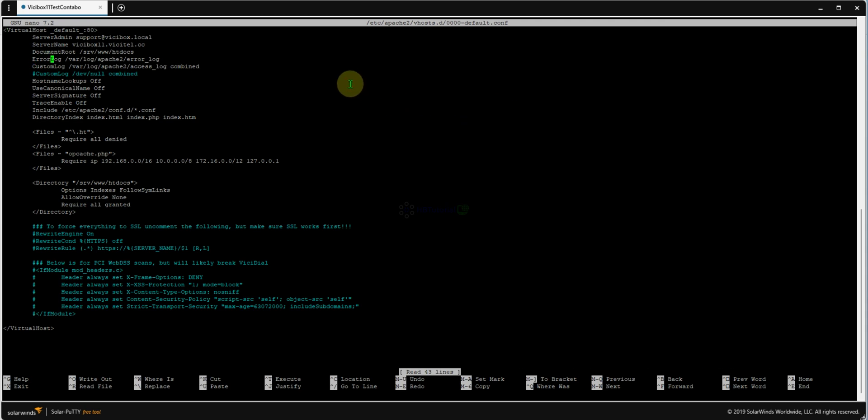
# Uncomment the RewriteEngine, RewriteCond and RewriteRule lines in the Apache config and save it.
pyautogui.press('Right')
pyautogui.press('Right')
pyautogui.press('Right')
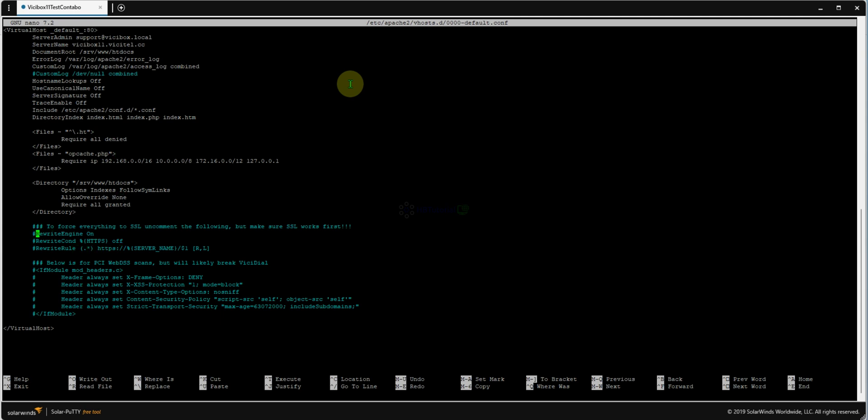
pyautogui.press('Delete')
pyautogui.press('Down')
pyautogui.press('Delete')
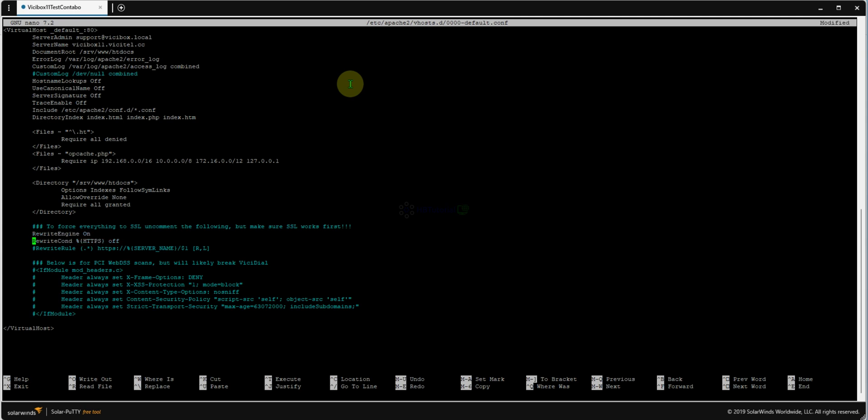
pyautogui.press('Delete')
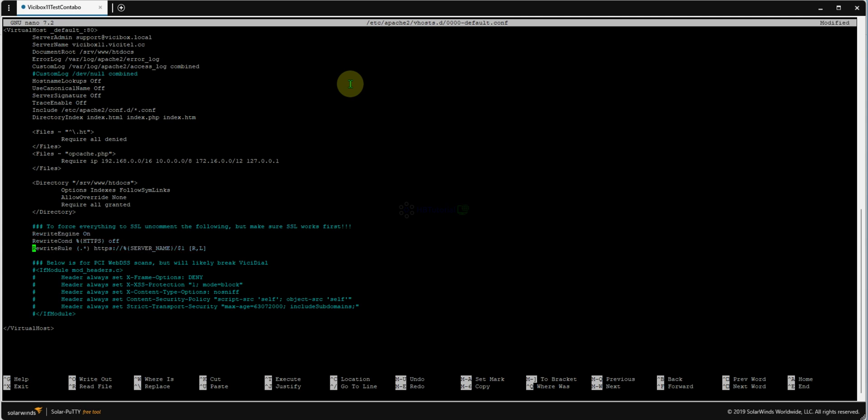
pyautogui.hotkey('ctrl', 'o')
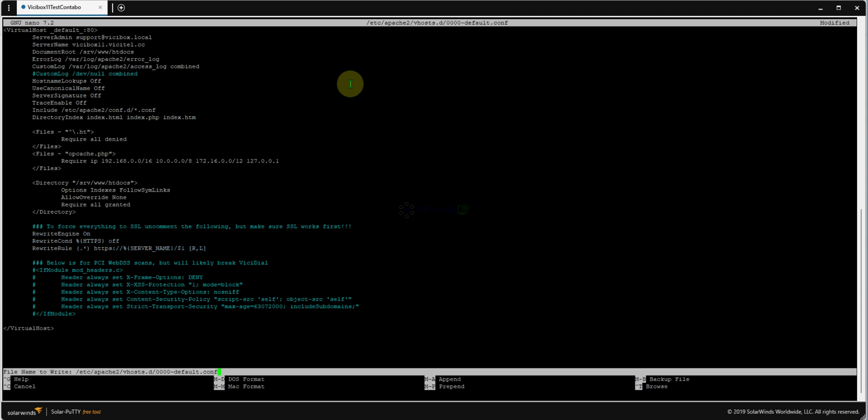
pyautogui.press('Return')
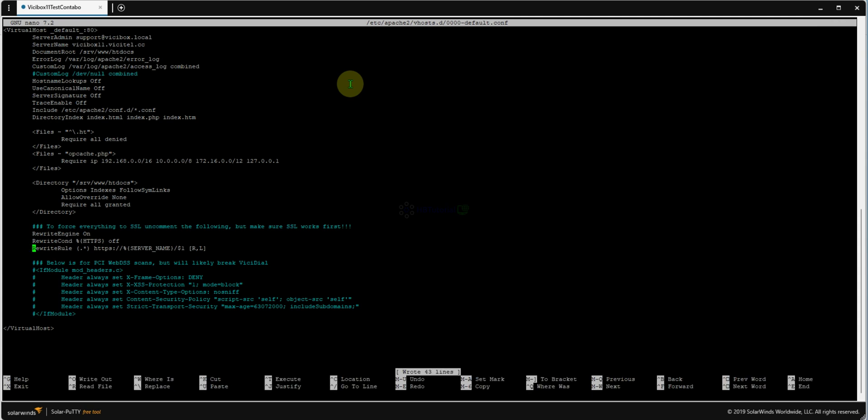
pyautogui.hotkey('ctrl', 'x')
pyautogui.write('service a')
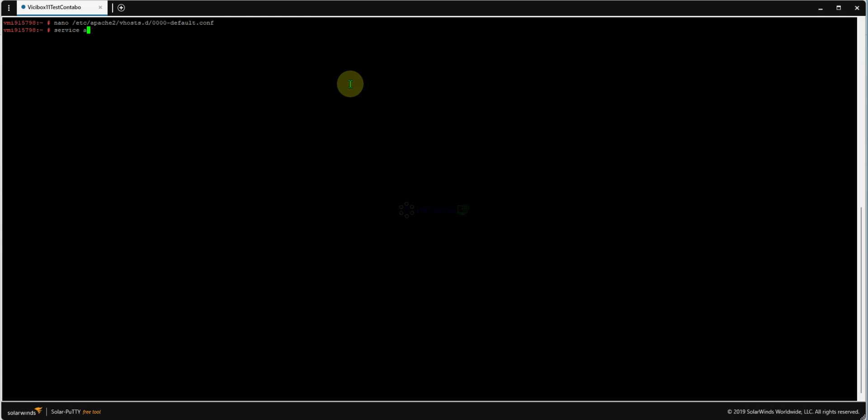
# Reload Apache with 'service apache2 reload'.
pyautogui.write('pache2 re')
pyautogui.write('load')
pyautogui.press('Return')
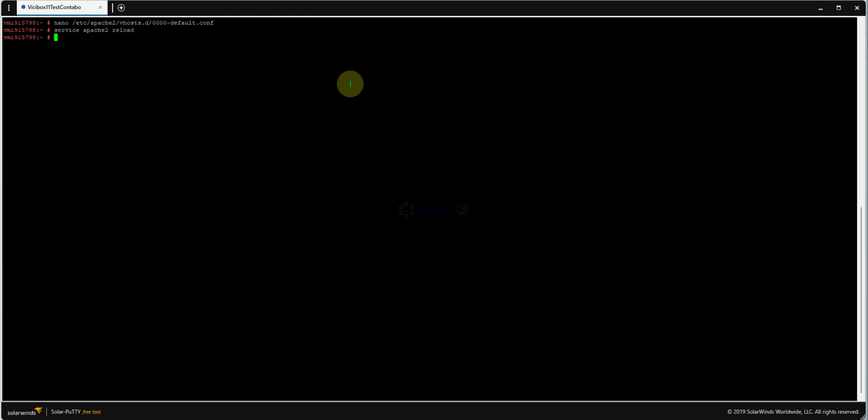
pyautogui.hotkey('alt', 'Tab')
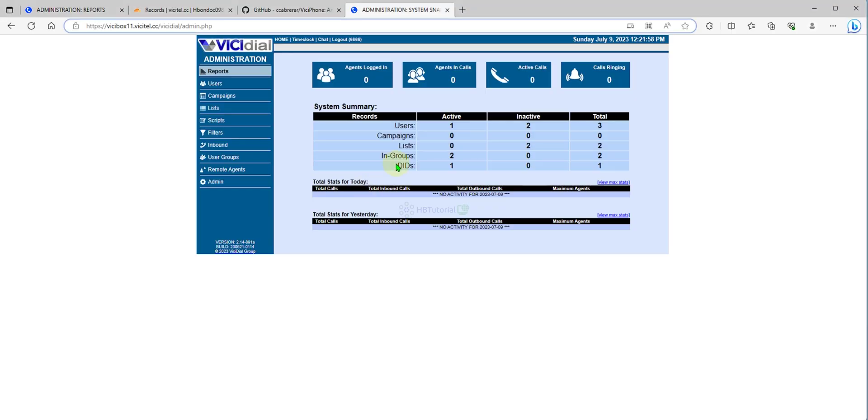
pyautogui.click(101, 27)
pyautogui.press('BackSpace')
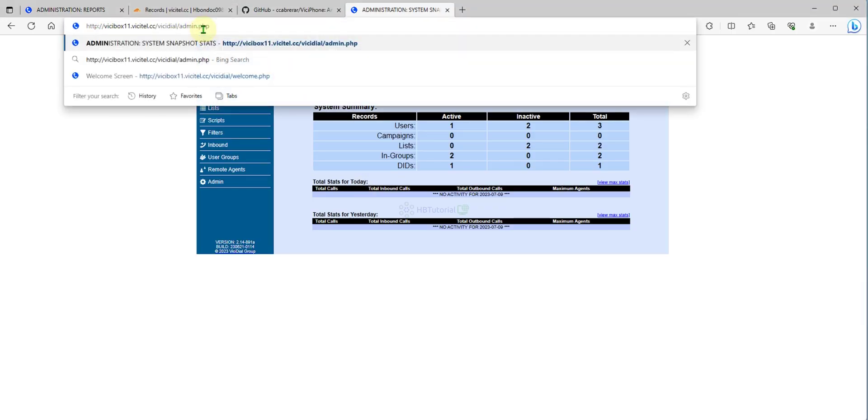
pyautogui.press('Return')
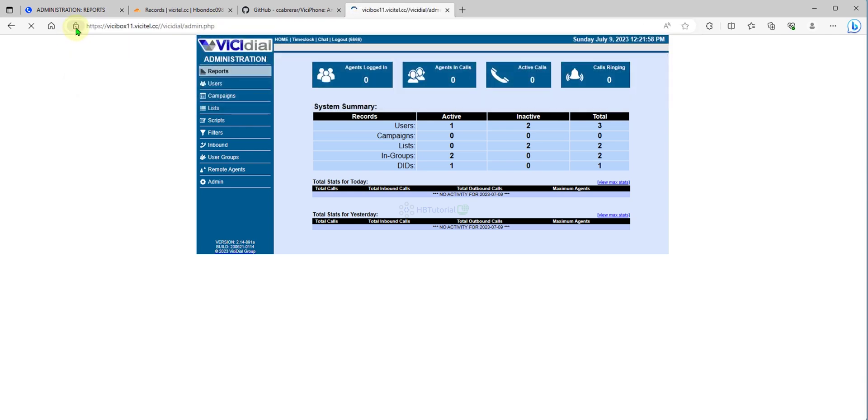
pyautogui.click(76, 27)
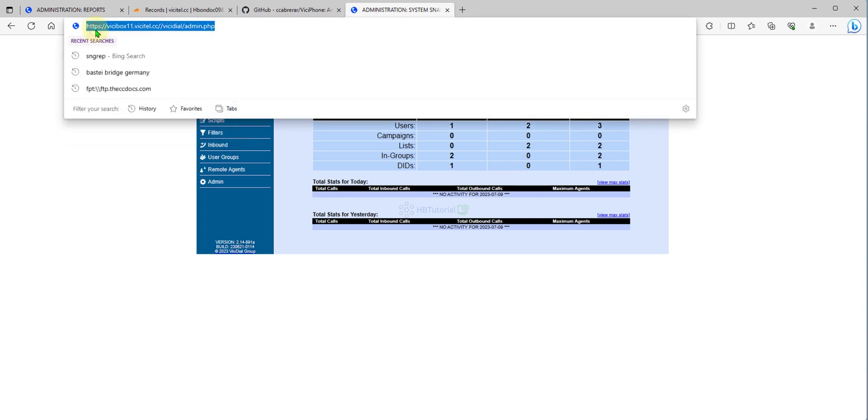
pyautogui.click(96, 27)
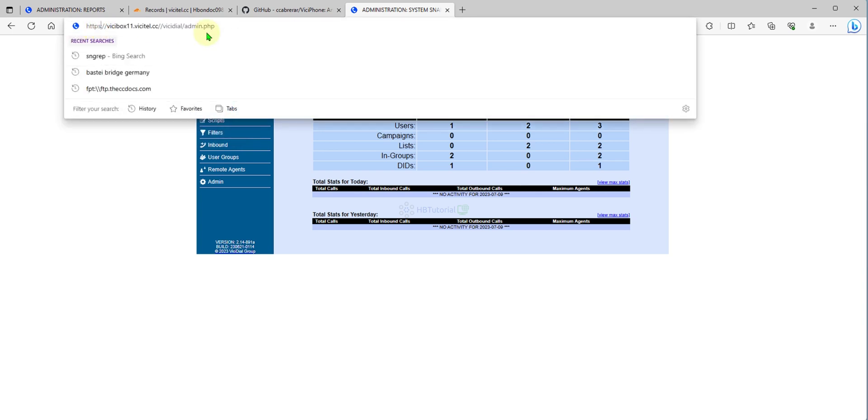
pyautogui.press('BackSpace')
pyautogui.press('Return')
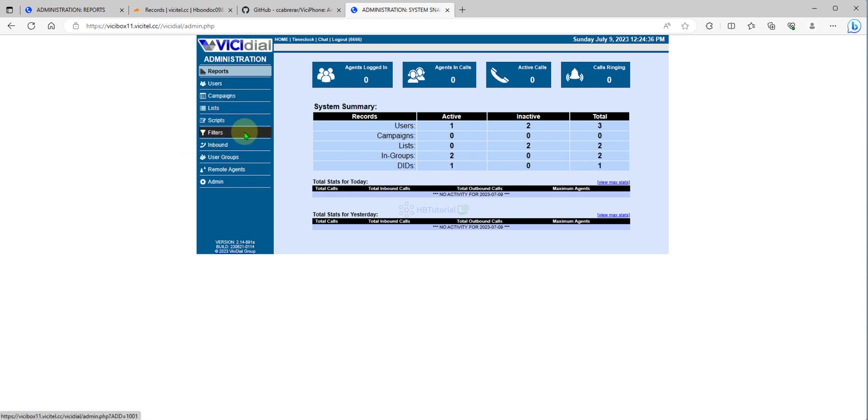
# Open the vmi915798-RTC conf template and inspect its contents.
pyautogui.click(215, 184)
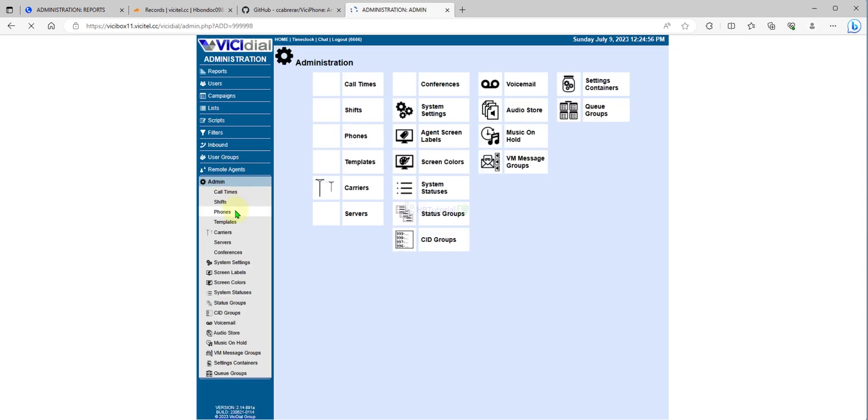
pyautogui.click(229, 222)
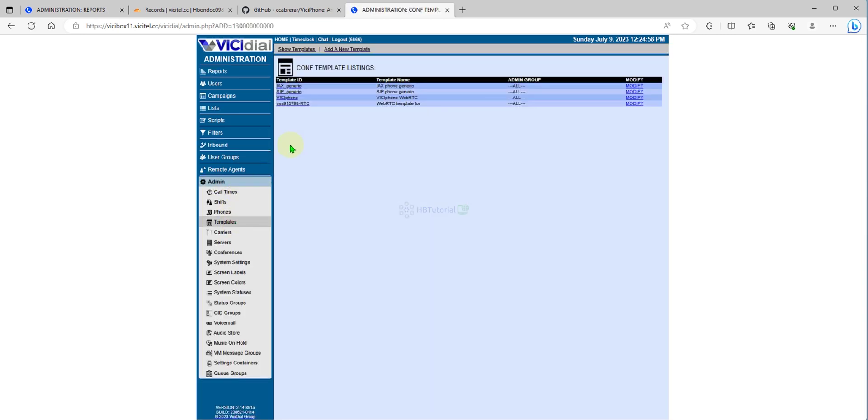
pyautogui.click(288, 106)
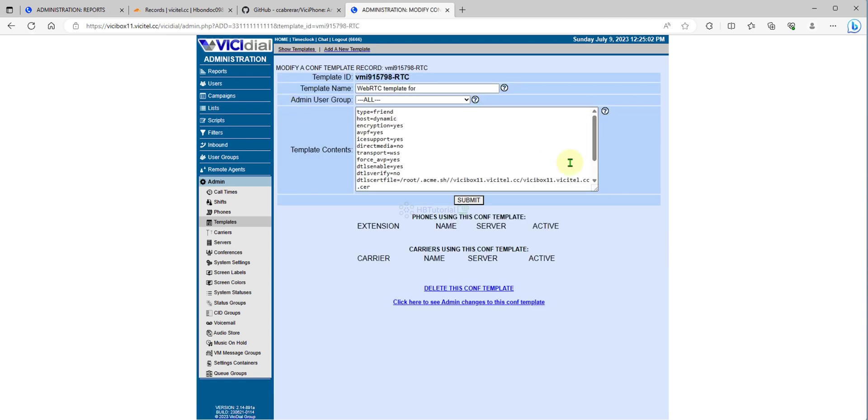
pyautogui.moveTo(596, 188); pyautogui.dragTo(722, 353)
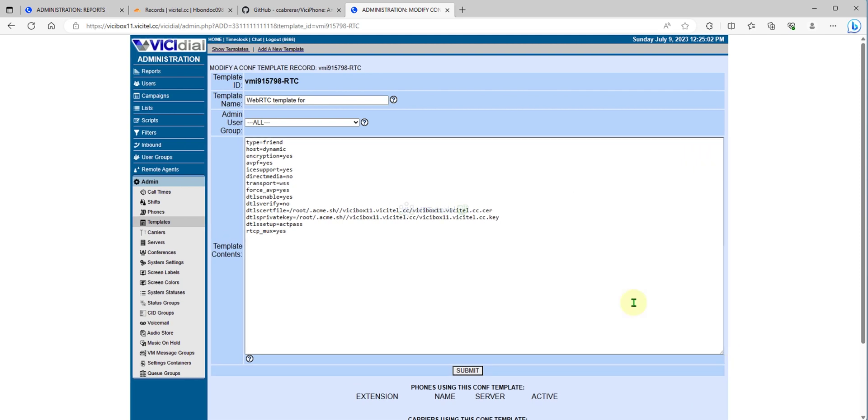
pyautogui.click(350, 232)
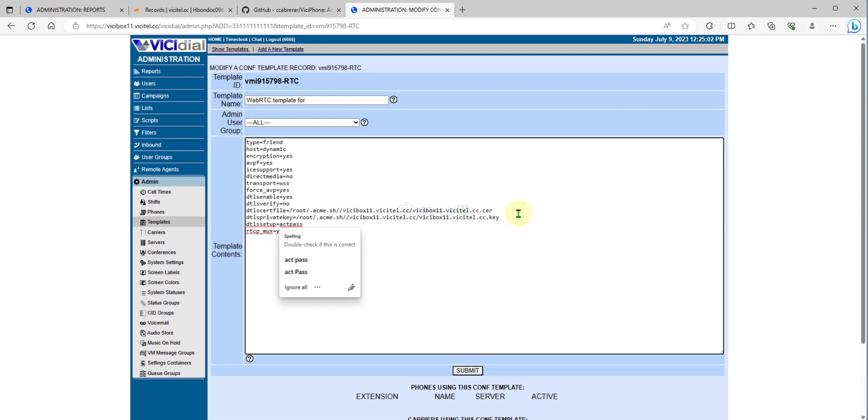
pyautogui.click(528, 201)
pyautogui.click(329, 230)
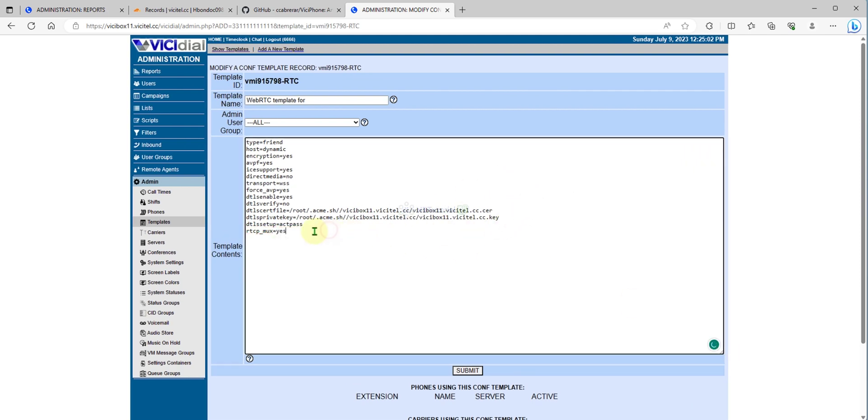
pyautogui.click(163, 223)
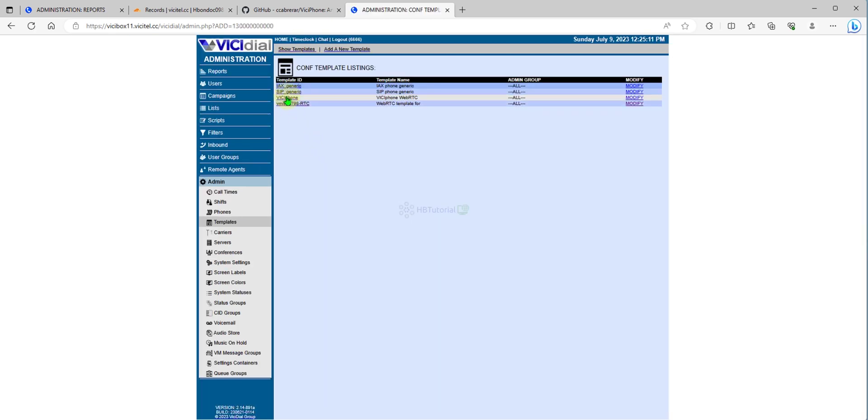
# Compare against the VICIphone template, then select vmi915798-RTC's certificate and private key lines.
pyautogui.click(287, 98)
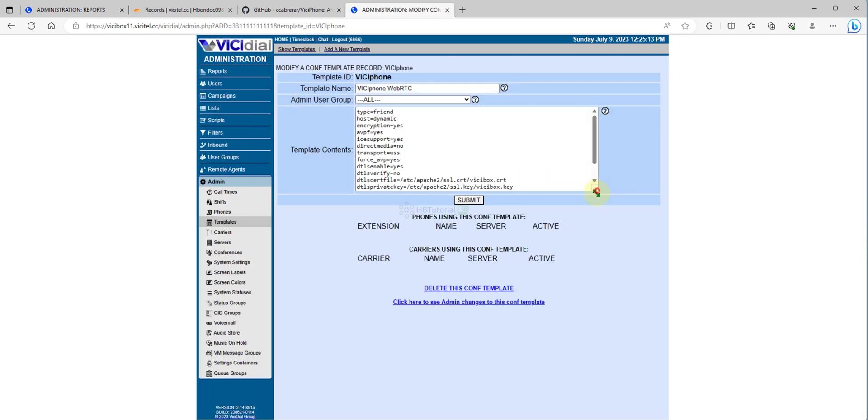
pyautogui.moveTo(599, 190); pyautogui.dragTo(683, 306)
pyautogui.click(332, 236)
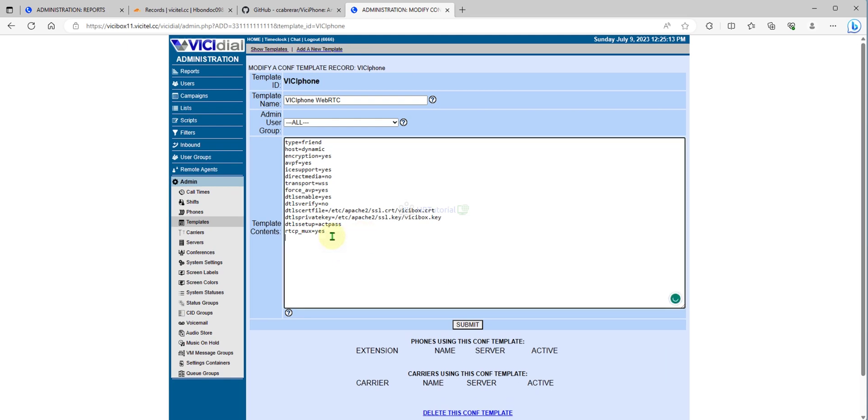
pyautogui.click(198, 222)
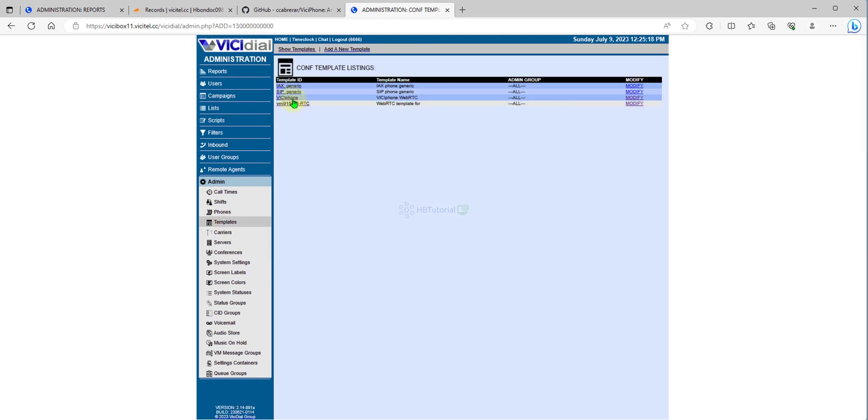
pyautogui.click(290, 104)
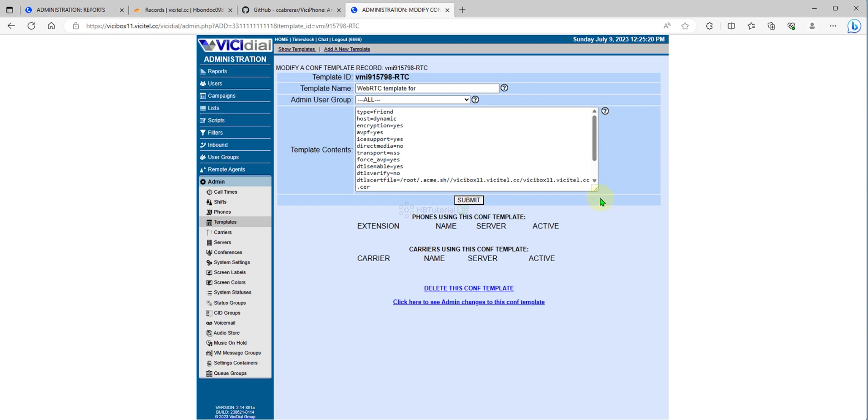
pyautogui.moveTo(596, 188); pyautogui.dragTo(728, 331)
pyautogui.moveTo(439, 217)
pyautogui.mouseDown()
pyautogui.moveTo(172, 221)
pyautogui.moveTo(166, 213)
pyautogui.mouseUp()
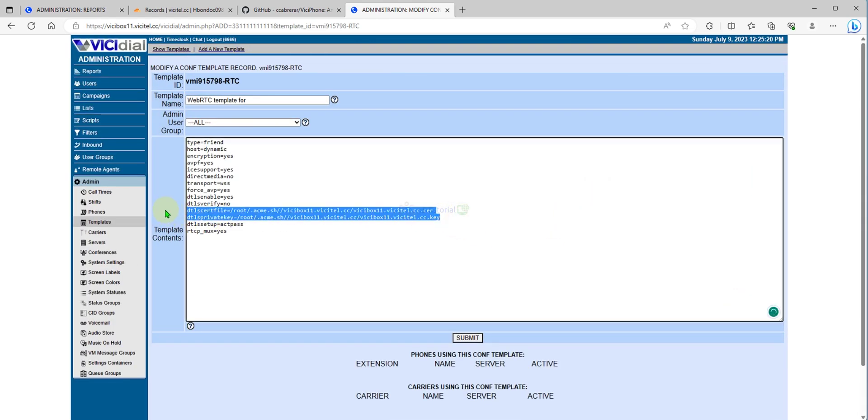
pyautogui.click(96, 222)
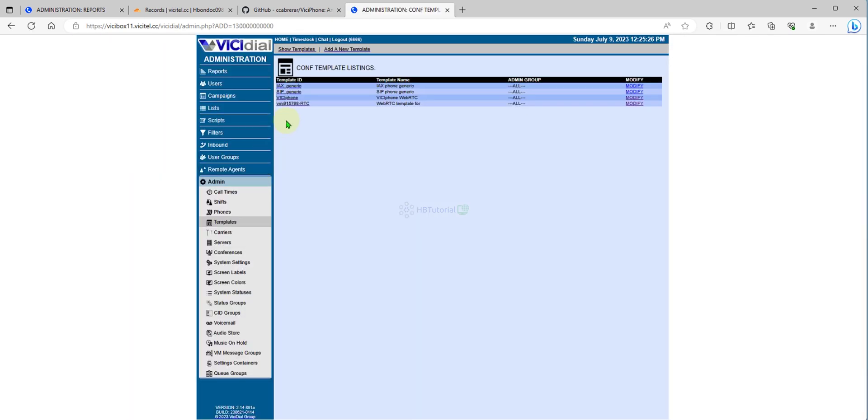
# Paste the acme.sh paths over VICIphone's dtlscertfile and dtlsprivatekey lines and save the template.
pyautogui.click(287, 98)
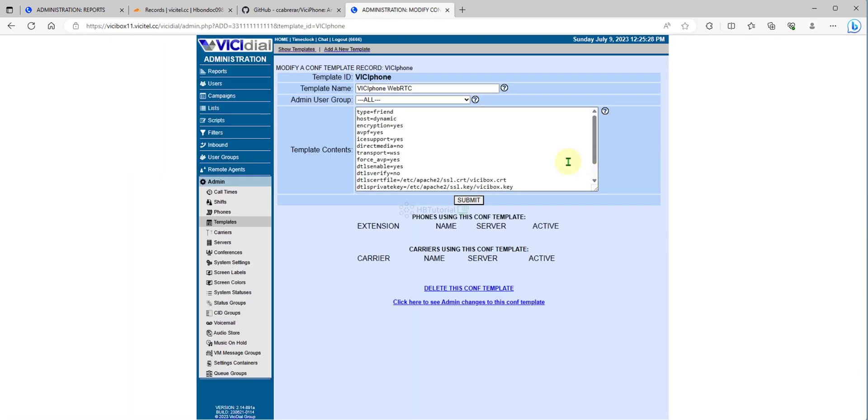
pyautogui.scroll(-5, 562, 165)
pyautogui.moveTo(529, 187); pyautogui.dragTo(418, 182)
pyautogui.moveTo(514, 167); pyautogui.dragTo(353, 161)
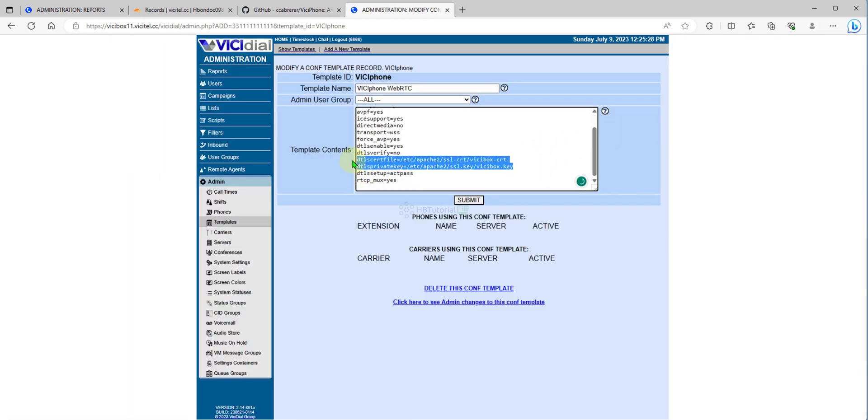
pyautogui.hotkey('ctrl', 'v')
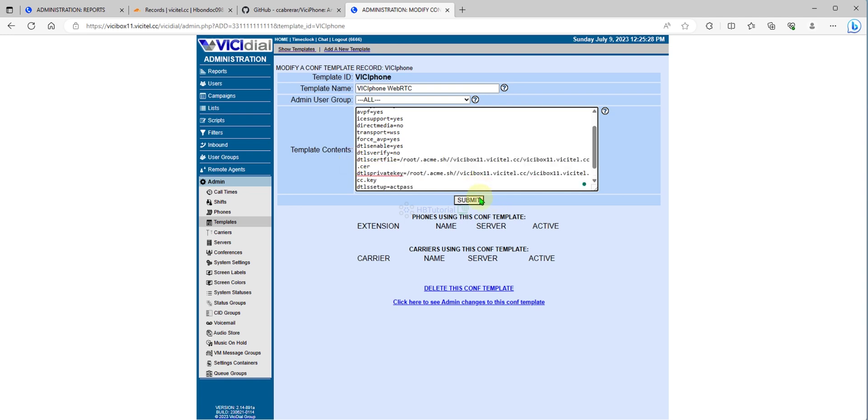
pyautogui.click(478, 201)
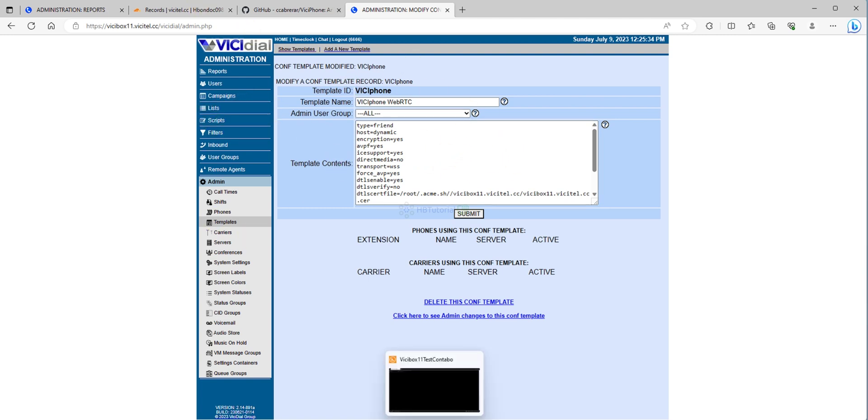
pyautogui.click(434, 389)
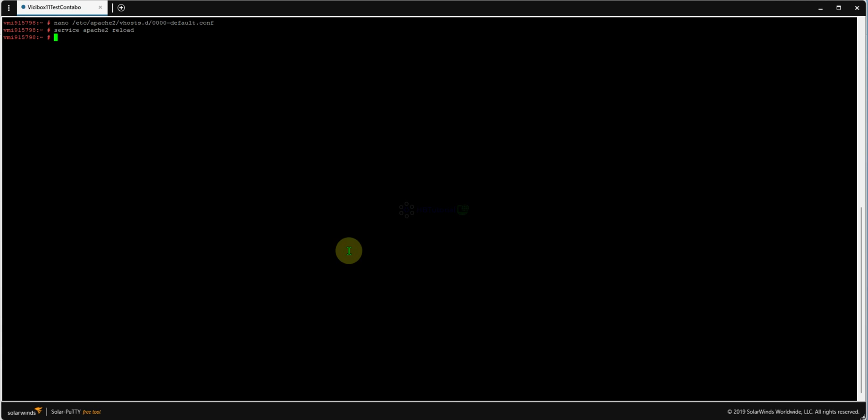
# Move into /etc/asterisk and print http.conf.
pyautogui.write('cat ')
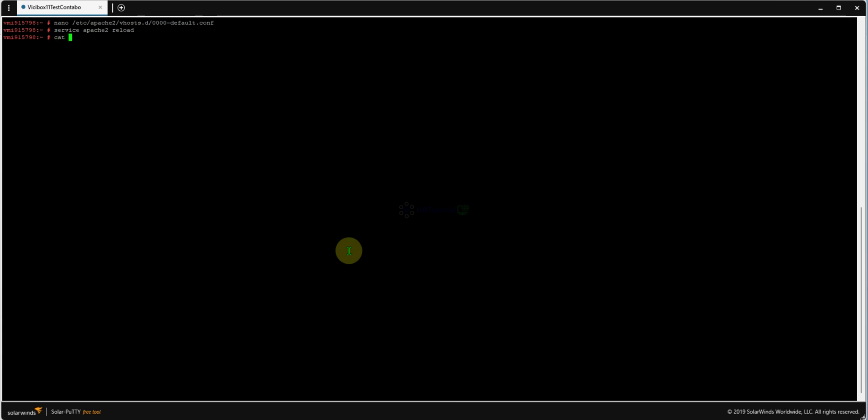
pyautogui.write('d /etc/')
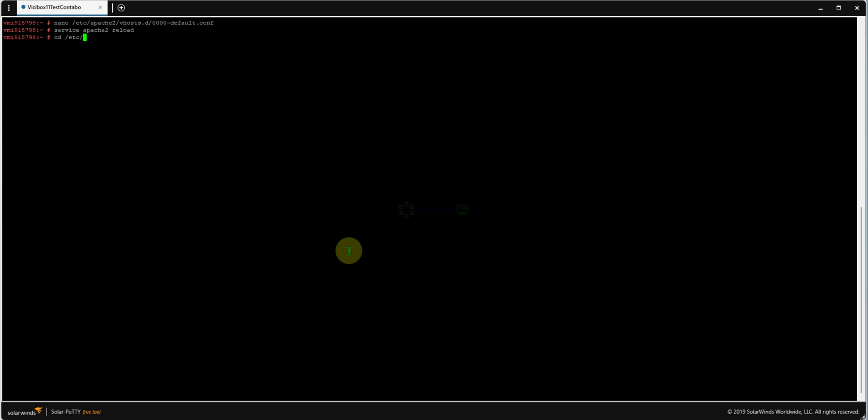
pyautogui.write('asterisk/')
pyautogui.press('Return')
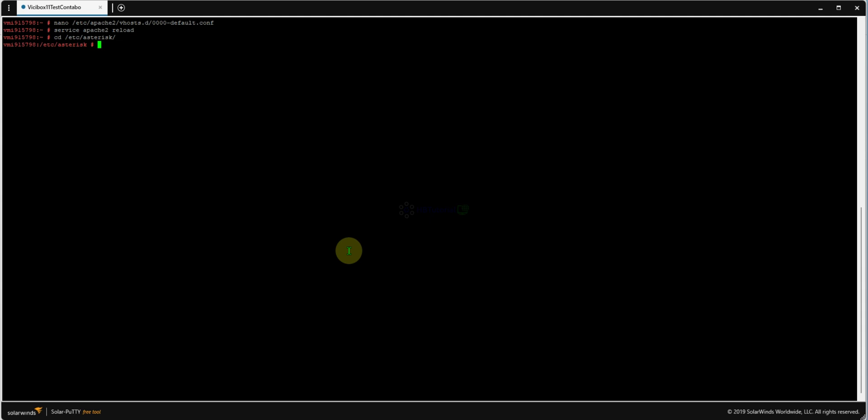
pyautogui.write('cat h')
pyautogui.press('Tab')
pyautogui.press('Return')
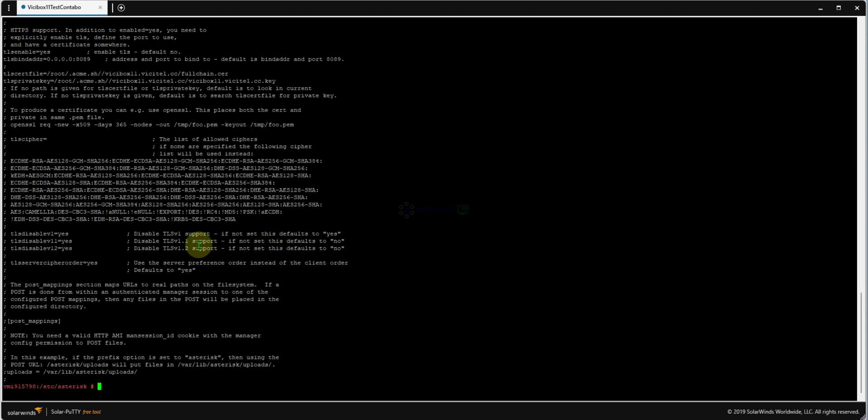
# Review the bindaddr and enabled=yes settings in http.conf.
pyautogui.scroll(10, 194, 245)
pyautogui.scroll(6, 65, 162)
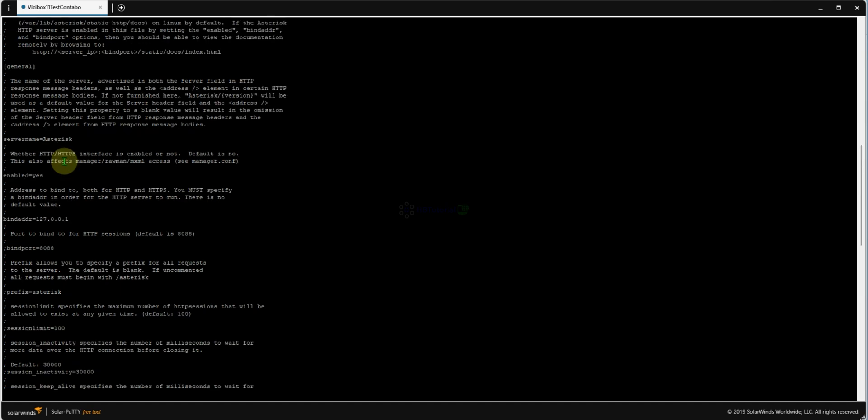
pyautogui.moveTo(6, 220); pyautogui.dragTo(70, 213)
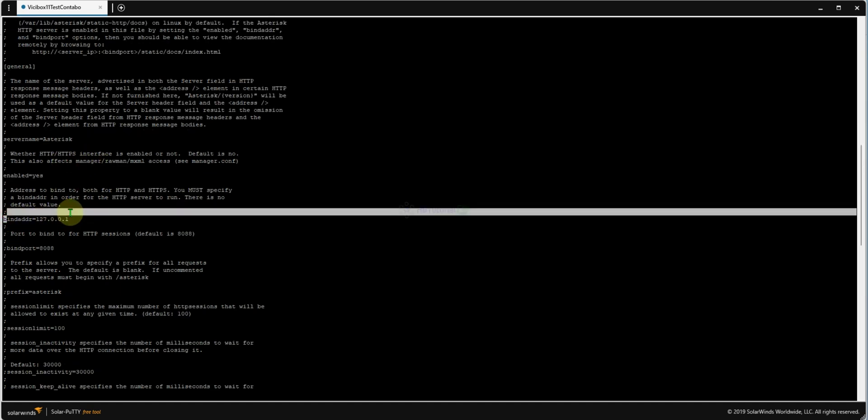
pyautogui.moveTo(6, 169); pyautogui.dragTo(58, 176)
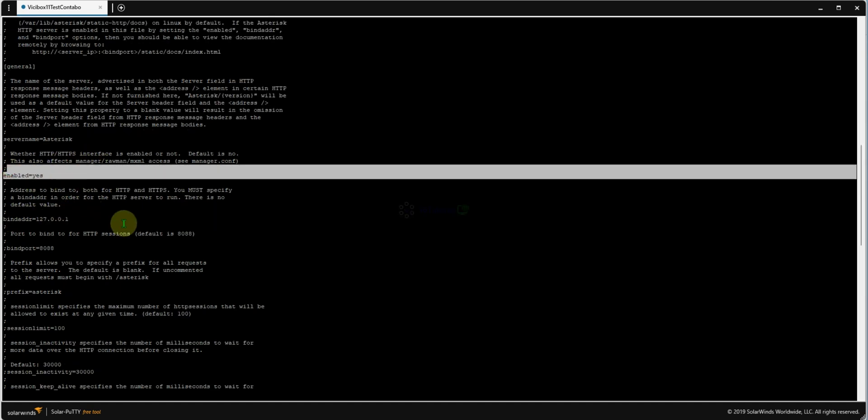
pyautogui.scroll(-8, 123, 223)
pyautogui.scroll(-9, 124, 223)
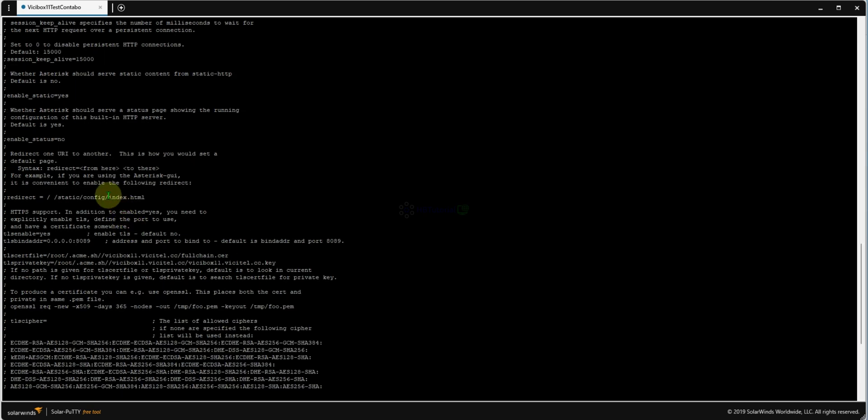
pyautogui.scroll(-9, 36, 232)
pyautogui.scroll(8, 57, 232)
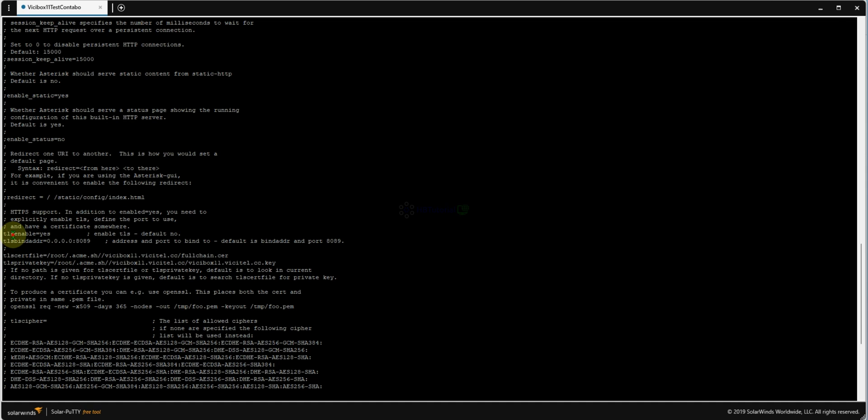
# Review the tlsenable and tlsbindaddr HTTPS settings, then type 'asterisk -rvvvvvvvvvvv'.
pyautogui.moveTo(11, 234); pyautogui.dragTo(217, 263)
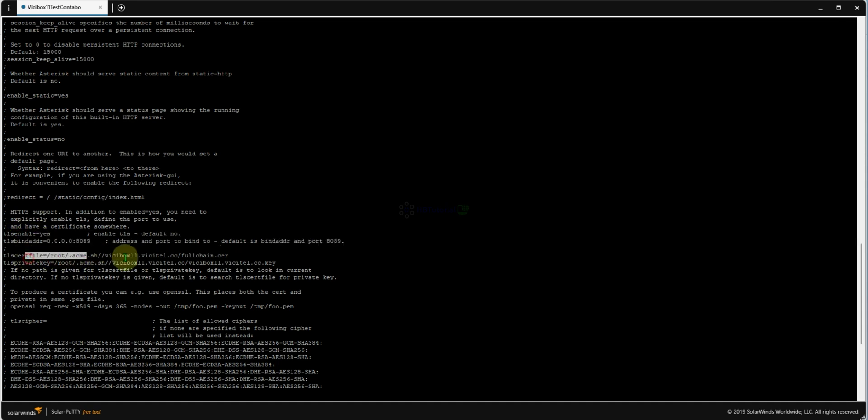
pyautogui.click(334, 260)
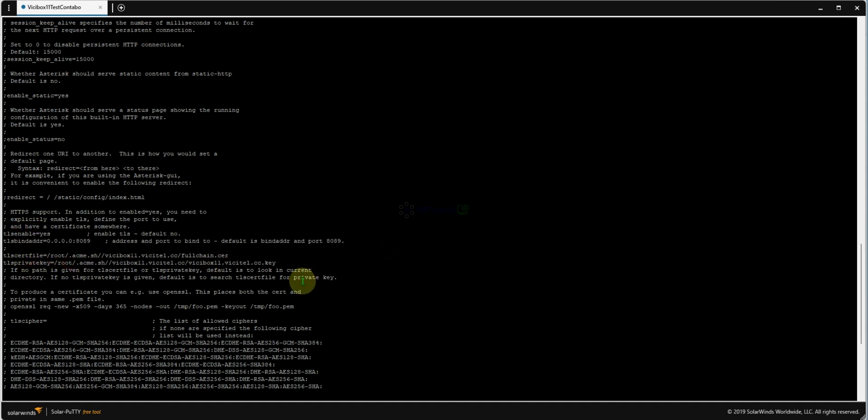
pyautogui.moveTo(63, 45); pyautogui.dragTo(362, 286)
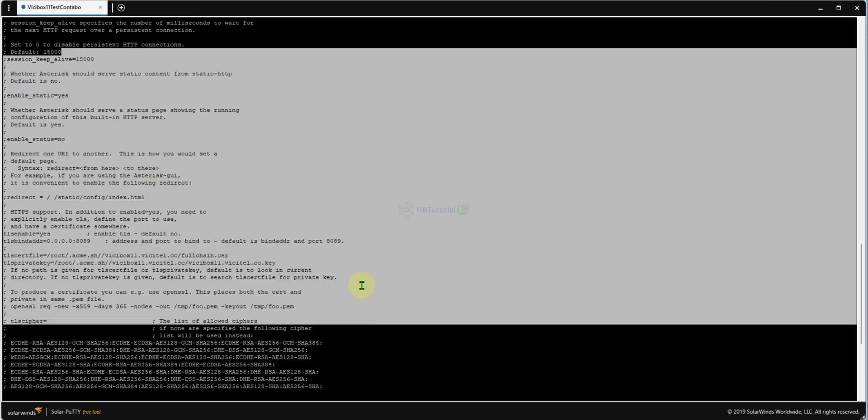
pyautogui.click(357, 246)
pyautogui.moveTo(130, 248); pyautogui.dragTo(136, 240)
pyautogui.click(216, 193)
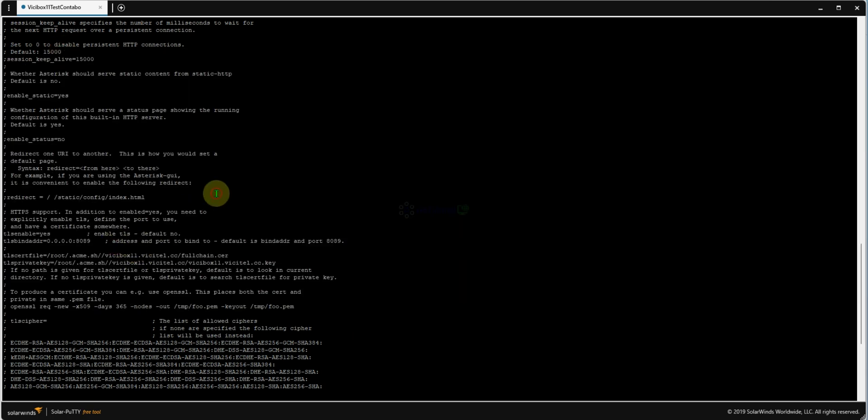
pyautogui.scroll(-8, 216, 194)
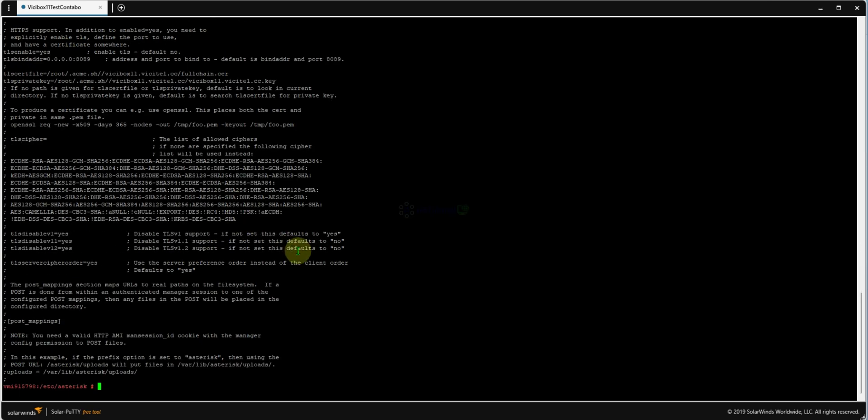
pyautogui.write('asterisk -r')
pyautogui.write('vvvvvvvvvvvv')
# Open the Asterisk console, confirm HTTPS on port 8089, reload the http module, and exit.
pyautogui.press('Return')
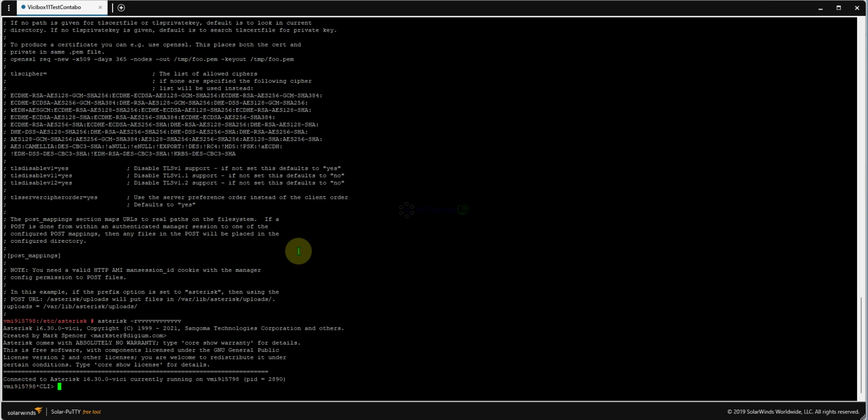
pyautogui.write('http show status')
pyautogui.press('Return')
pyautogui.write('module reload')
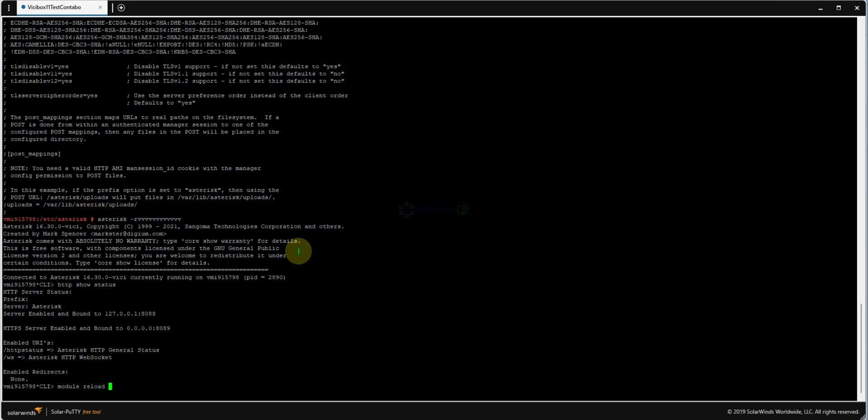
pyautogui.write('http')
pyautogui.press('Return')
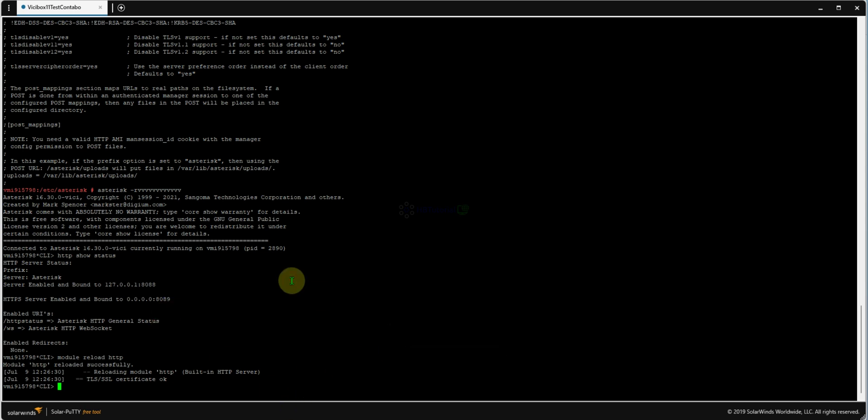
pyautogui.write('exit')
pyautogui.press('Return')
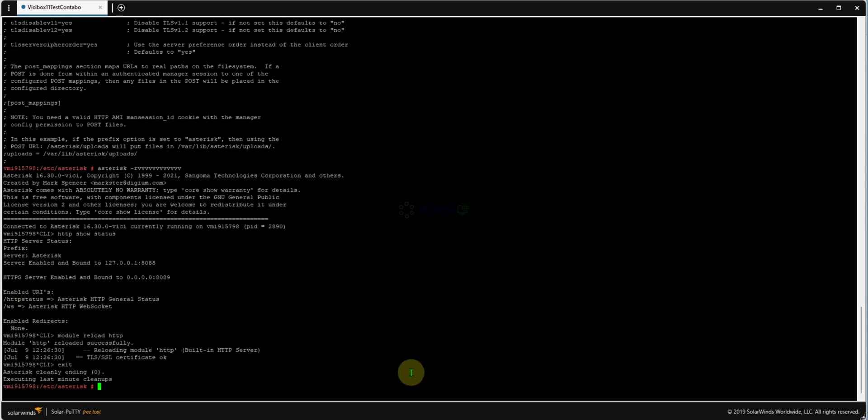
# Copy the ViciPhone repository's HTTPS clone URL from its GitHub Code menu.
pyautogui.click(452, 412)
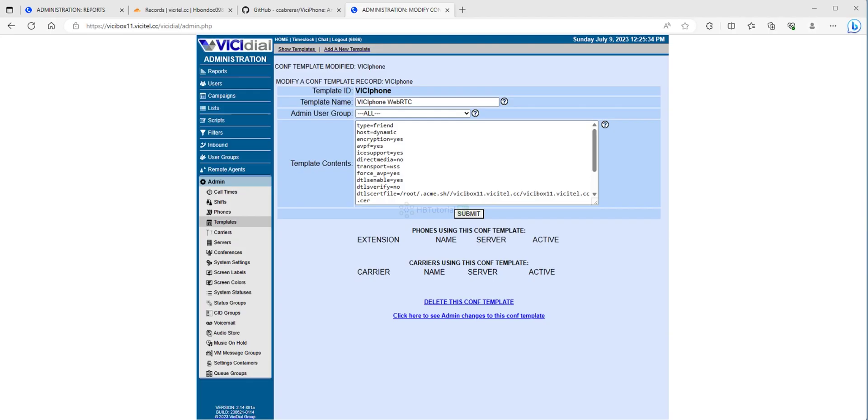
pyautogui.click(296, 10)
pyautogui.scroll(8, 466, 167)
pyautogui.scroll(2, 466, 167)
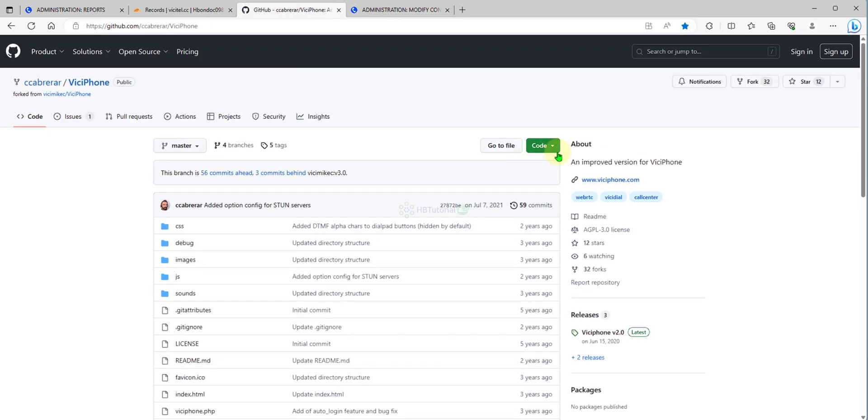
pyautogui.click(542, 146)
pyautogui.click(541, 228)
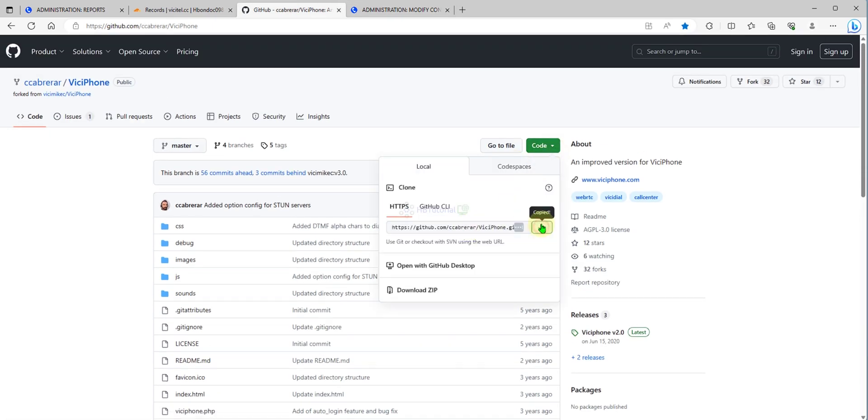
pyautogui.click(444, 412)
pyautogui.click(372, 264)
pyautogui.write('cd /srv/www/ht')
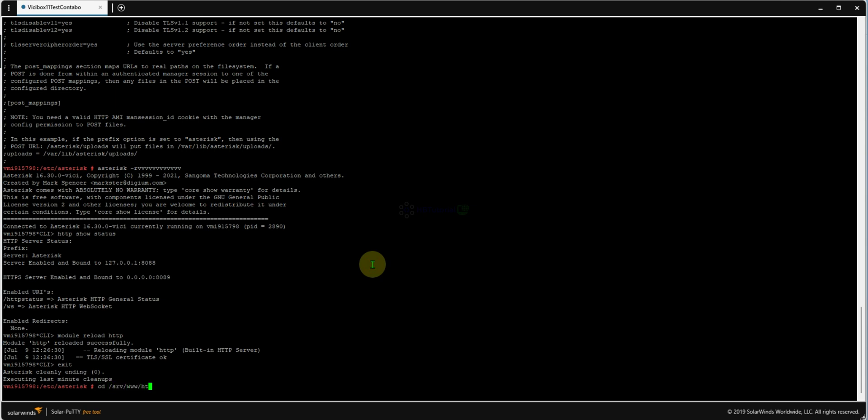
# Clone the ViciPhone repository into /srv/www/htdocs/agc.
pyautogui.press('Tab')
pyautogui.press('Tab')
pyautogui.press('Return')
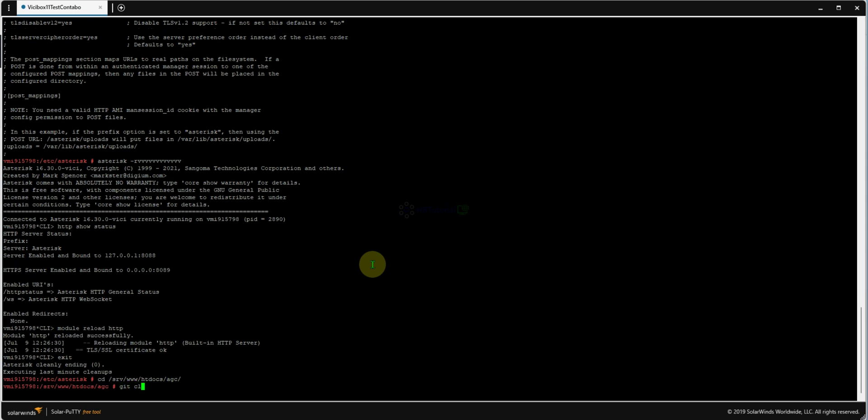
pyautogui.write('one')
pyautogui.rightClick(373, 265)
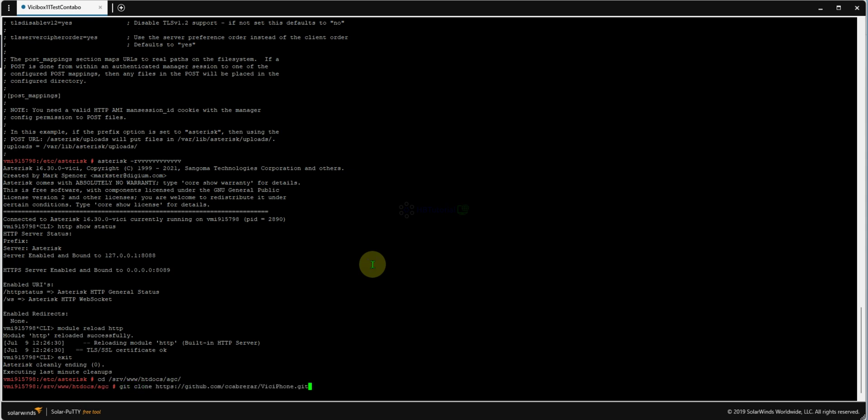
pyautogui.press('Return')
pyautogui.write('cd V')
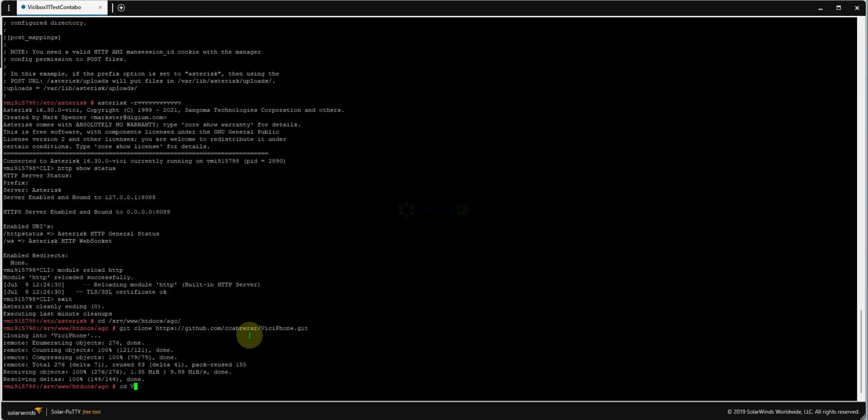
# Enter the ViciPhone folder, list its files and select the folder name.
pyautogui.press('Tab')
pyautogui.press('Return')
pyautogui.write('ls')
pyautogui.press('Return')
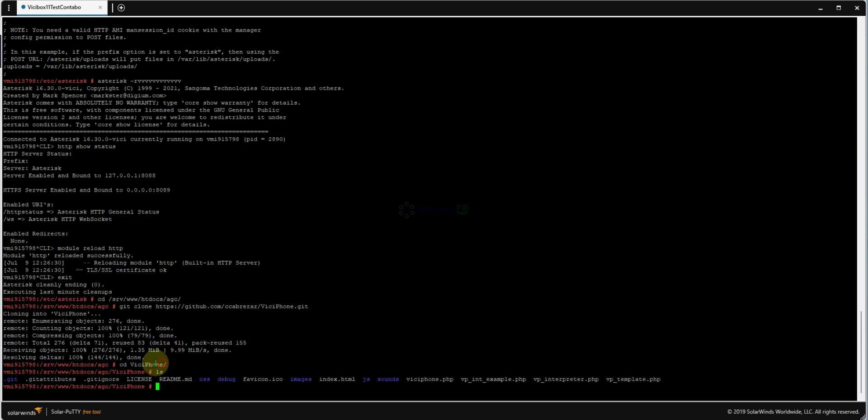
pyautogui.moveTo(163, 365); pyautogui.dragTo(130, 364)
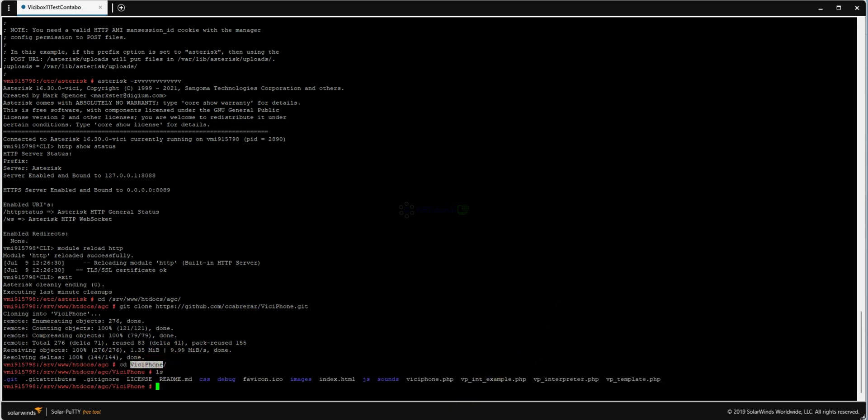
pyautogui.click(434, 418)
# Open ViciDial System Settings and select the current Webphone URL.
pyautogui.click(398, 10)
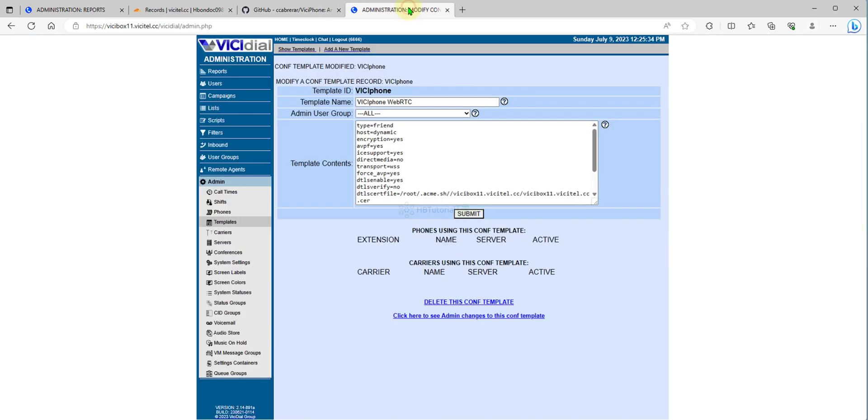
pyautogui.click(231, 262)
pyautogui.scroll(-10, 542, 170)
pyautogui.scroll(-10, 543, 171)
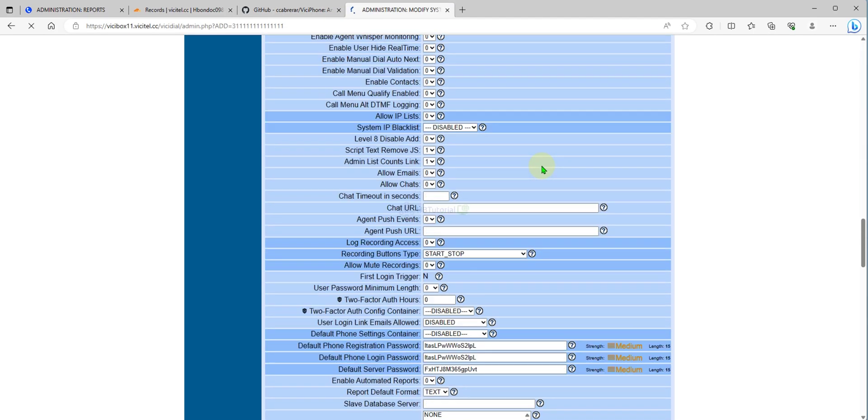
pyautogui.scroll(-10, 542, 170)
pyautogui.scroll(-2, 542, 169)
pyautogui.scroll(-3, 467, 177)
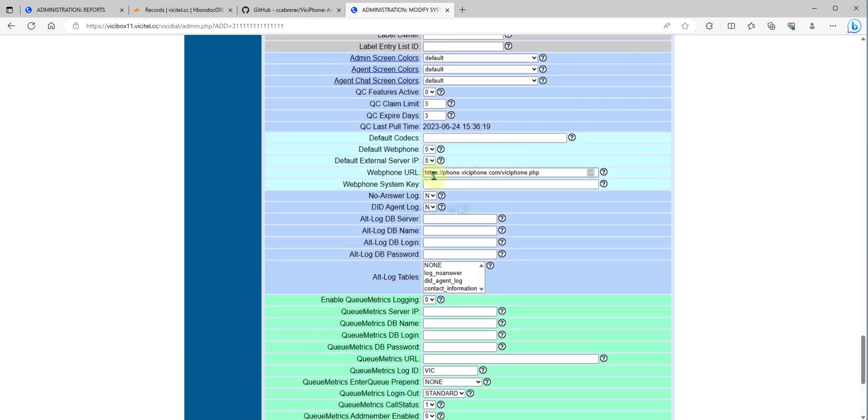
pyautogui.moveTo(550, 174); pyautogui.dragTo(438, 176)
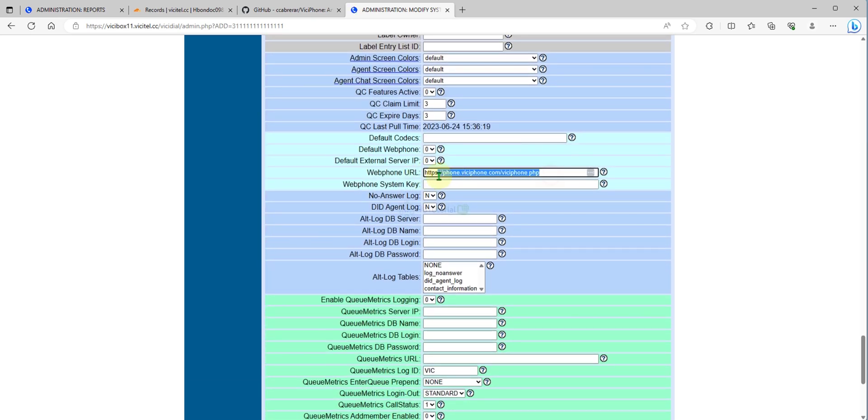
pyautogui.click(158, 26)
pyautogui.moveTo(162, 26); pyautogui.dragTo(59, 27)
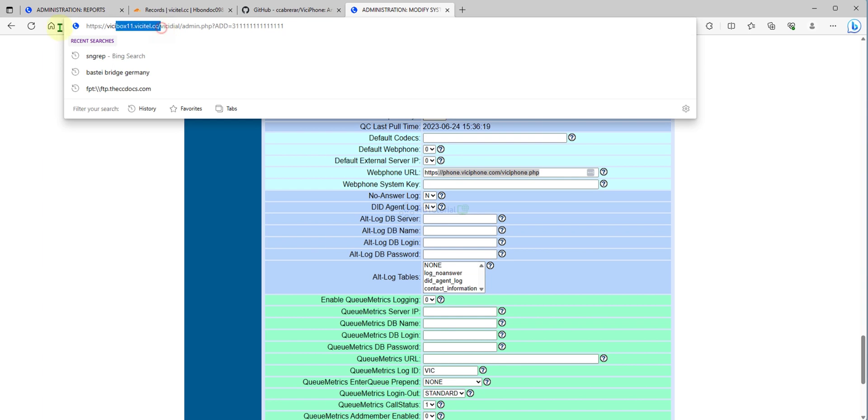
pyautogui.hotkey('ctrl', 'c')
pyautogui.click(608, 226)
pyautogui.moveTo(560, 172); pyautogui.dragTo(373, 174)
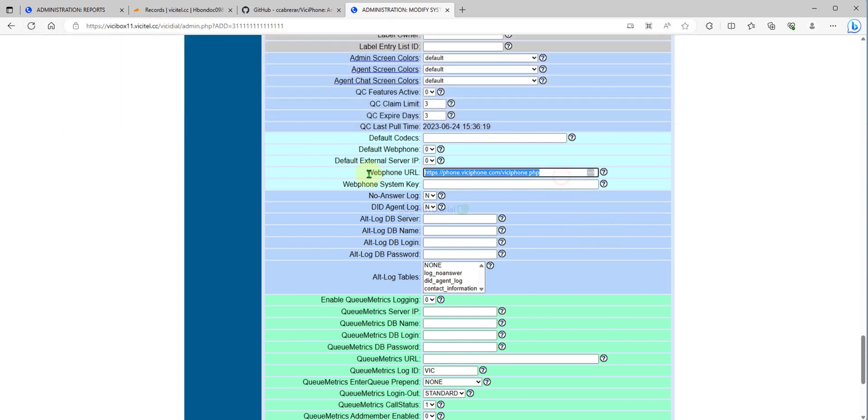
pyautogui.hotkey('ctrl', 'v')
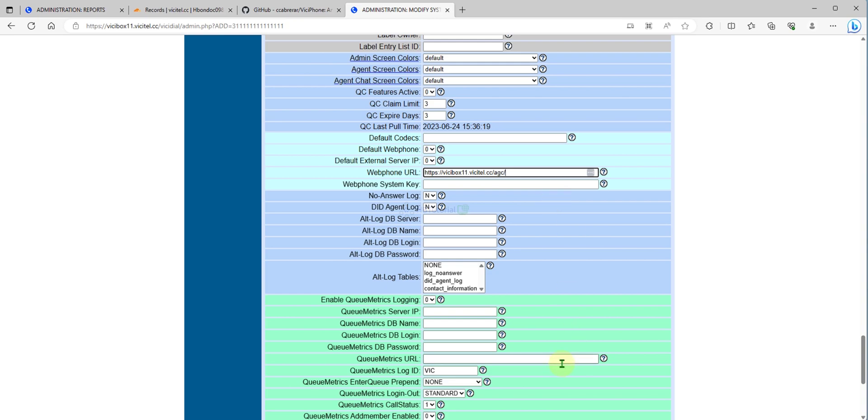
pyautogui.hotkey('alt', 'Tab')
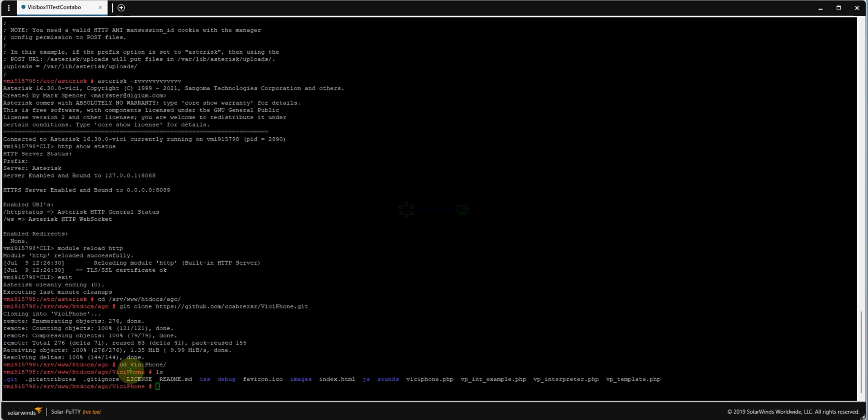
# Copy 'ViciPhone' and then 'viciphone.php' from the terminal's directory listing.
pyautogui.moveTo(163, 364); pyautogui.dragTo(128, 365)
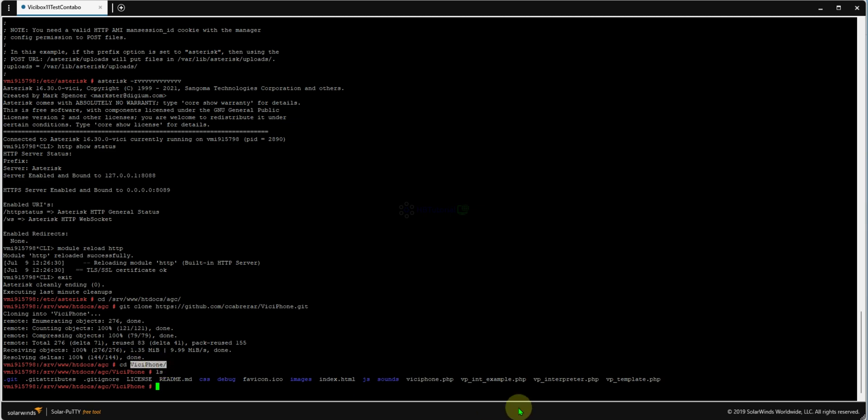
pyautogui.hotkey('ctrl', 'c')
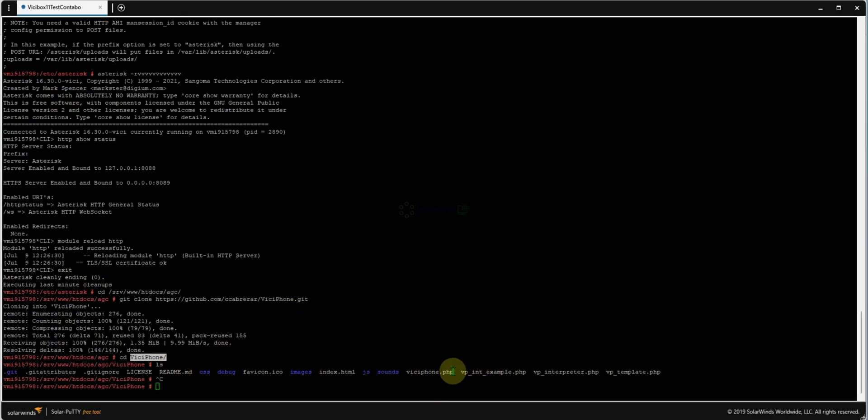
pyautogui.moveTo(452, 372); pyautogui.dragTo(410, 372)
pyautogui.hotkey('ctrl', 'c')
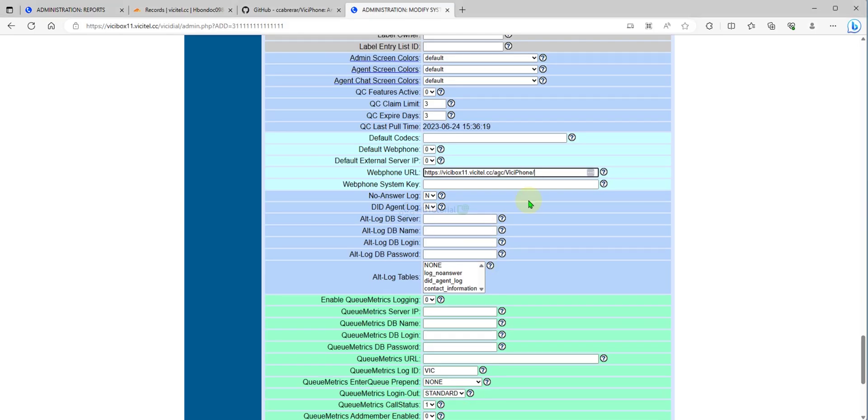
pyautogui.moveTo(575, 172); pyautogui.dragTo(422, 173)
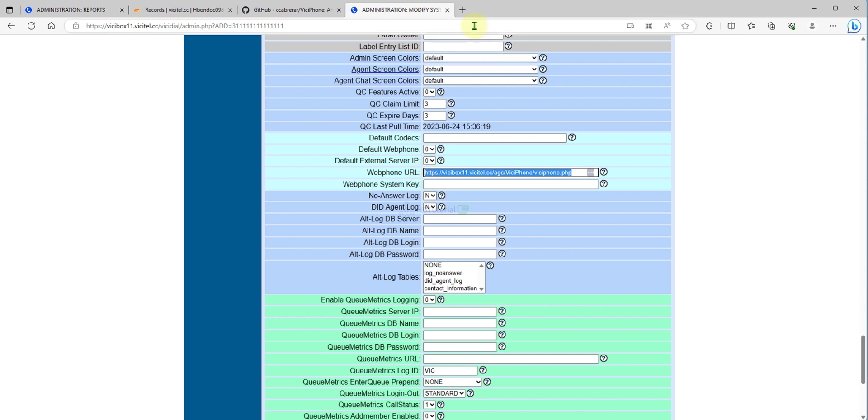
pyautogui.rightClick(477, 175)
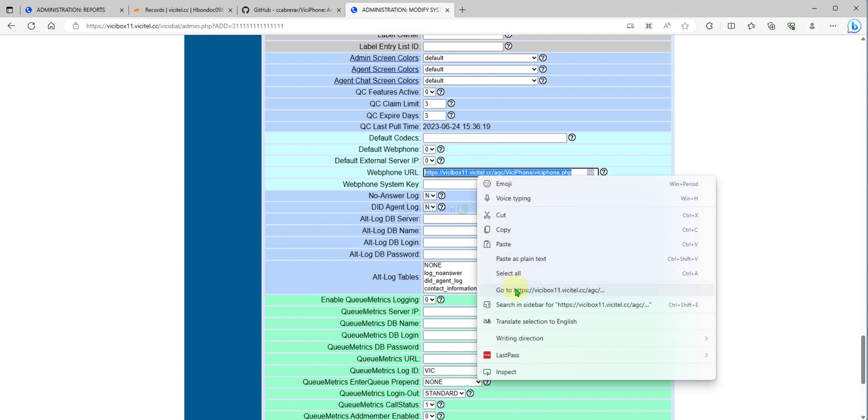
pyautogui.click(479, 290)
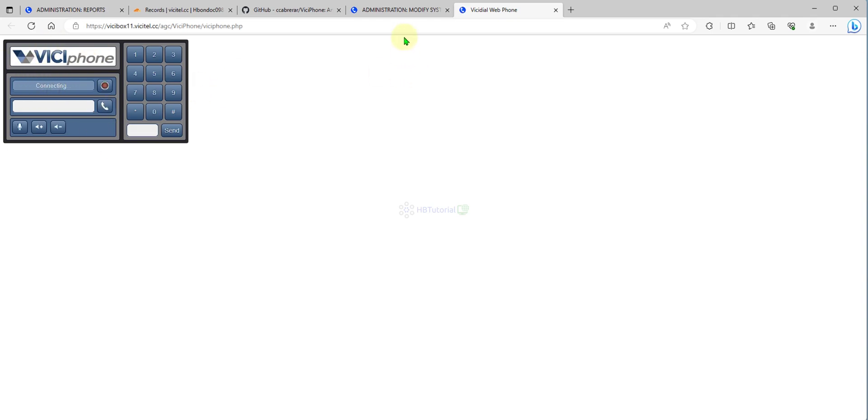
pyautogui.click(398, 10)
pyautogui.click(476, 184)
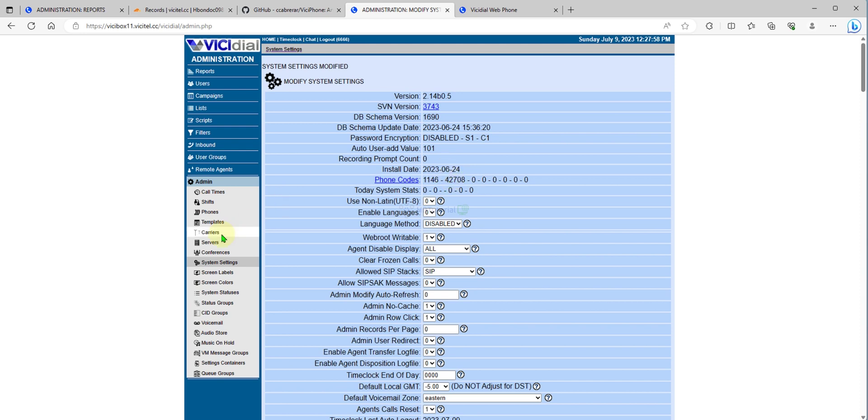
# Start a new phone under Phones and enter extension 10000.
pyautogui.click(212, 213)
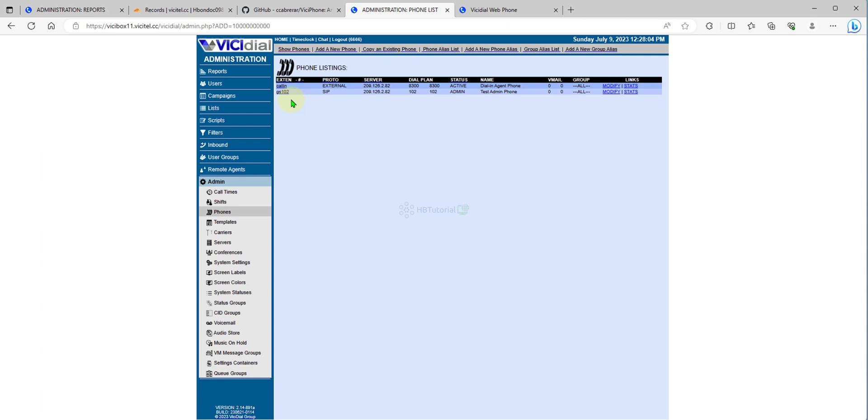
pyautogui.click(331, 50)
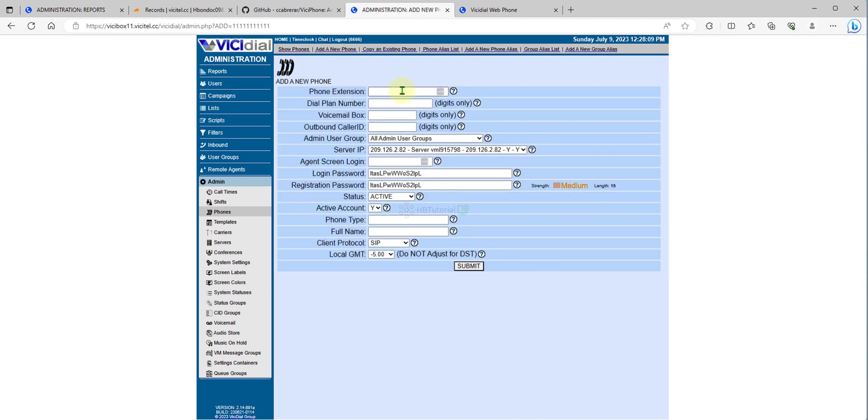
pyautogui.click(403, 94)
pyautogui.write('100')
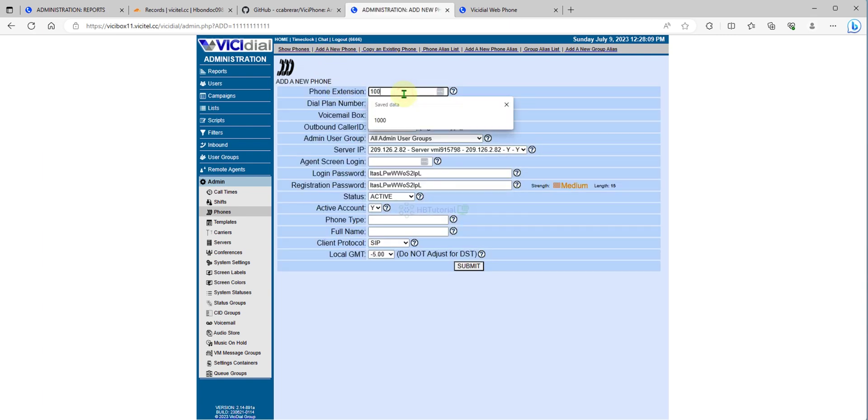
pyautogui.write('00')
pyautogui.doubleClick(404, 93)
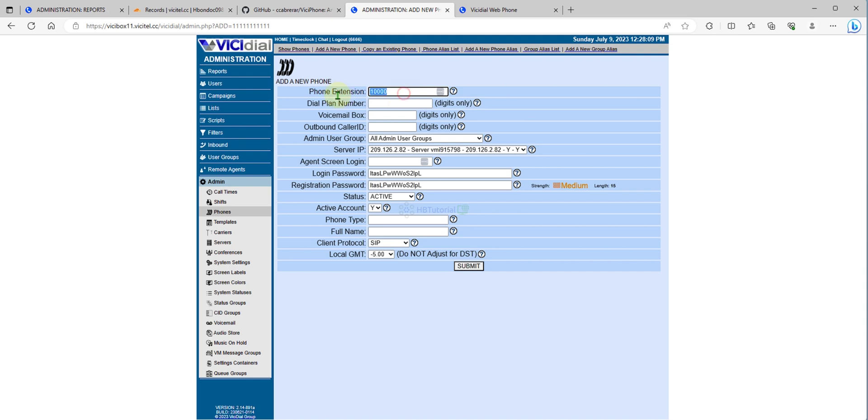
pyautogui.click(401, 105)
pyautogui.hotkey('ctrl', 'v')
pyautogui.hotkey('ctrl', 'v')
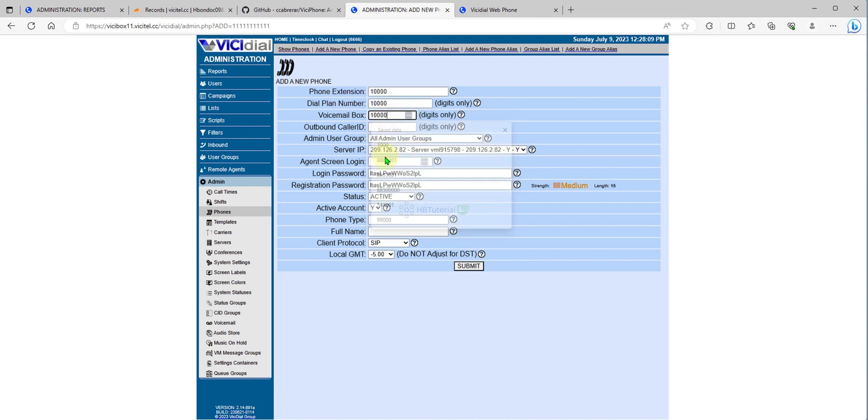
pyautogui.click(402, 163)
pyautogui.hotkey('ctrl', 'v')
pyautogui.click(442, 174)
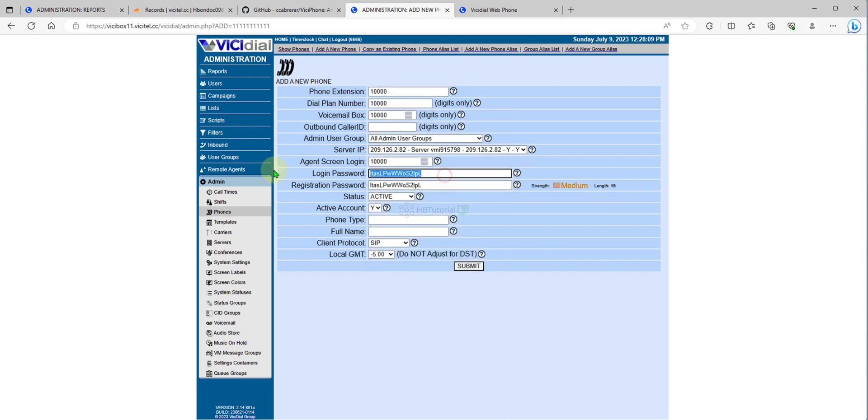
pyautogui.hotkey('ctrl', 'v')
pyautogui.click(387, 220)
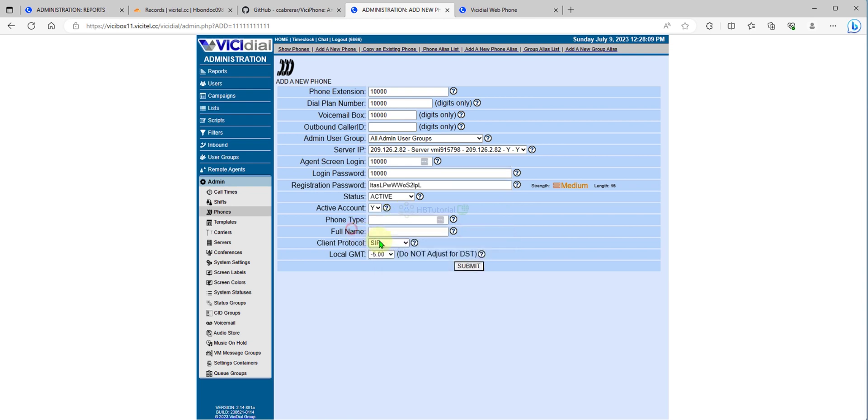
pyautogui.click(384, 232)
pyautogui.hotkey('ctrl', 'v')
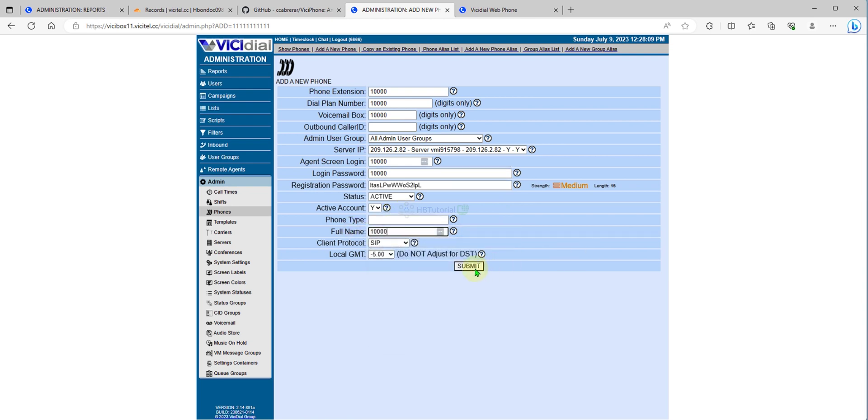
pyautogui.click(474, 269)
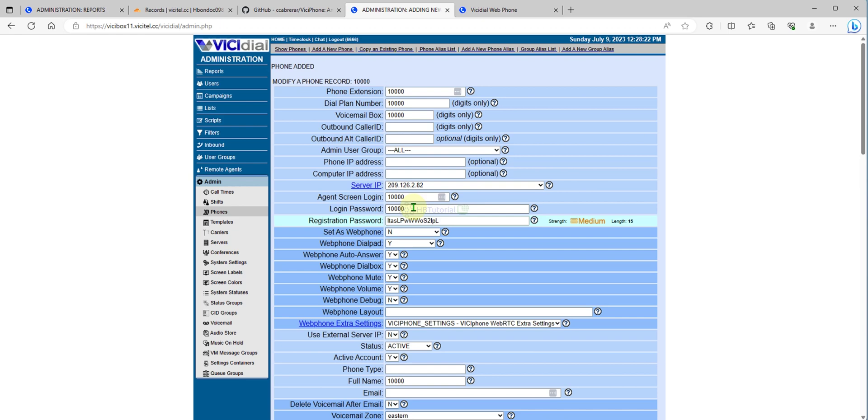
# Set phone 10000 to be a webphone.
pyautogui.scroll(-2, 413, 207)
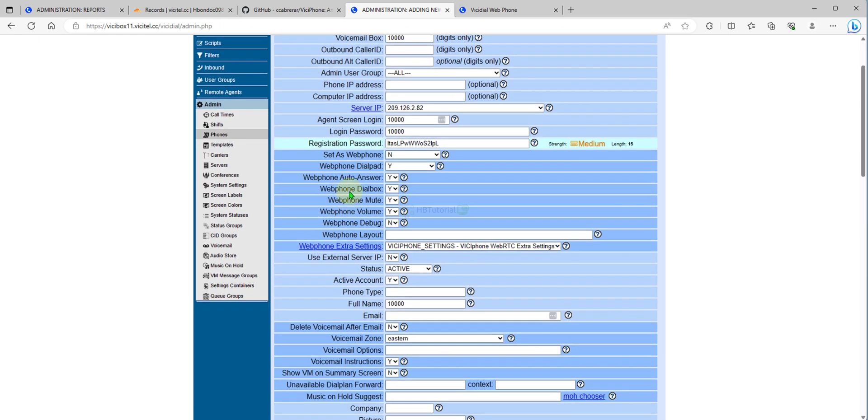
pyautogui.click(398, 155)
pyautogui.click(395, 168)
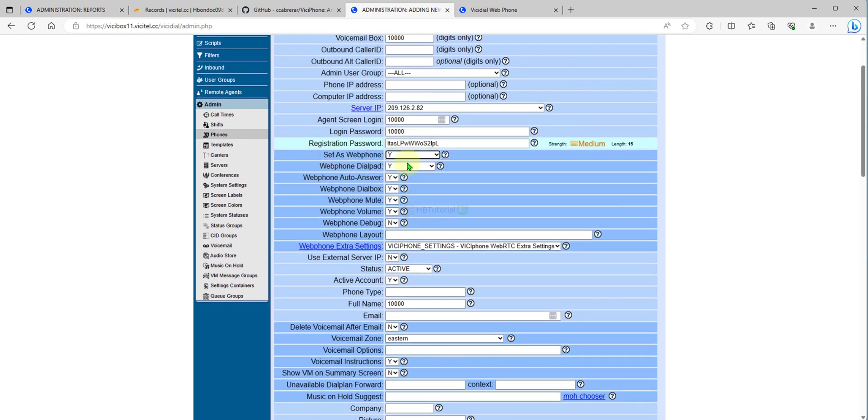
# Choose the VICIphone - VICIphone WebRTC template for phone 10000 and submit it.
pyautogui.scroll(-10, 525, 198)
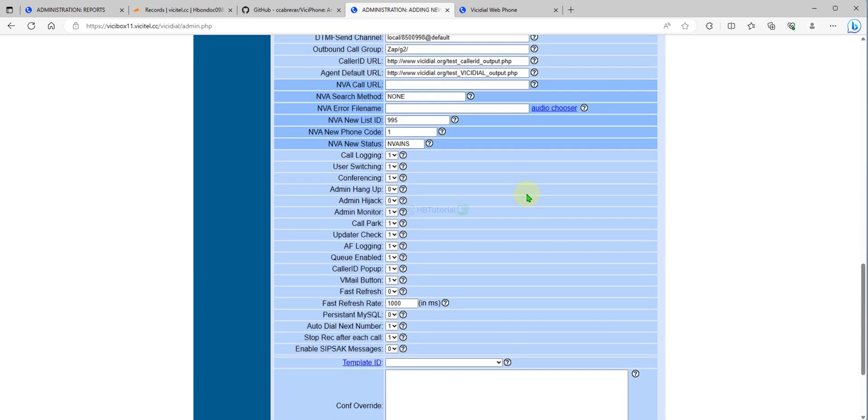
pyautogui.scroll(-5, 523, 194)
pyautogui.click(420, 310)
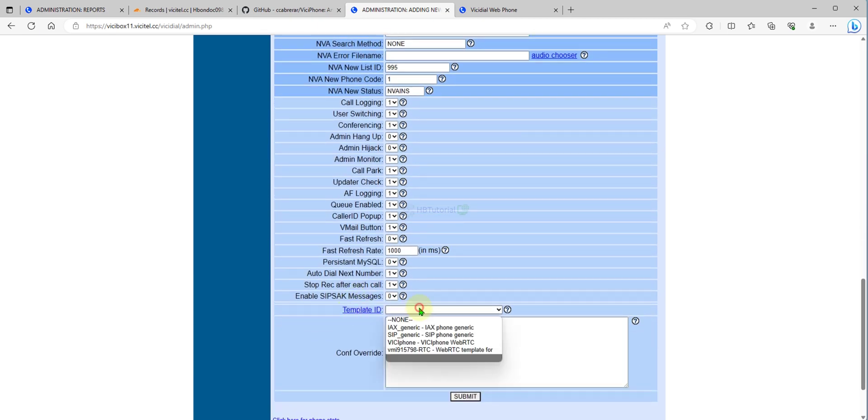
pyautogui.click(424, 343)
pyautogui.click(419, 310)
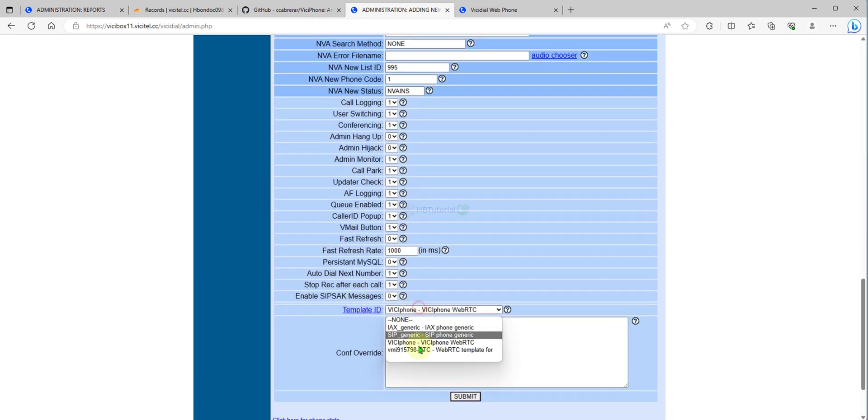
pyautogui.click(420, 353)
pyautogui.click(463, 312)
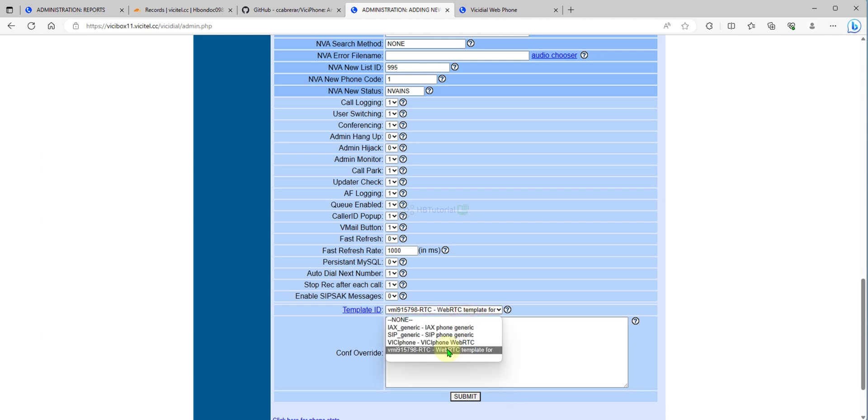
pyautogui.click(447, 344)
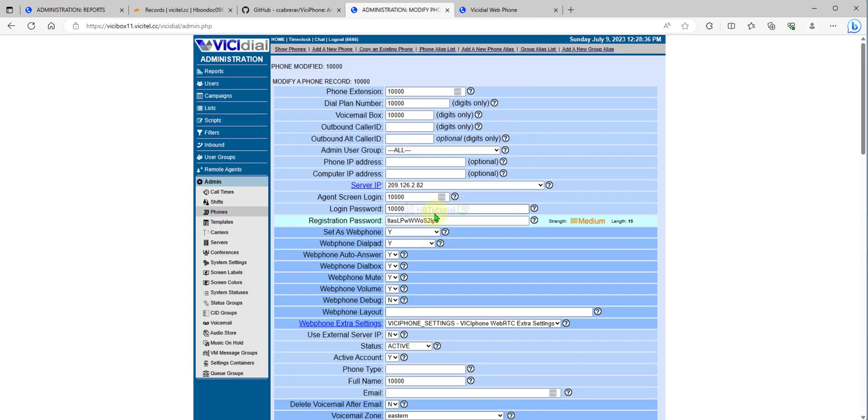
pyautogui.click(214, 96)
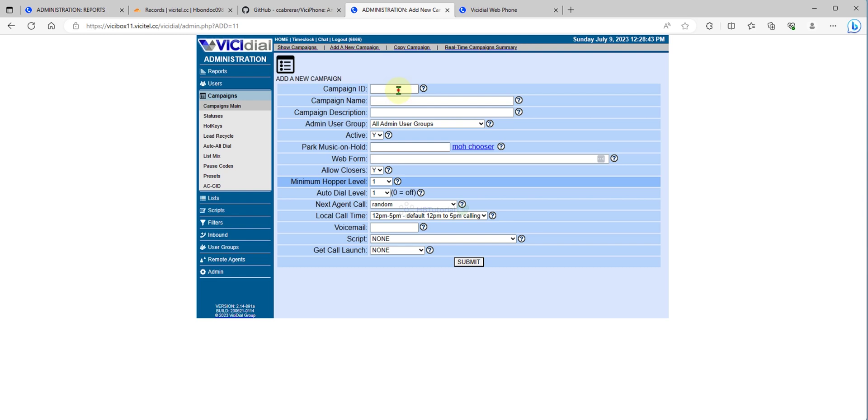
# Submit a new campaign with ID and name 10000 and 24hours local call time.
pyautogui.click(398, 89)
pyautogui.click(430, 112)
pyautogui.write('10000')
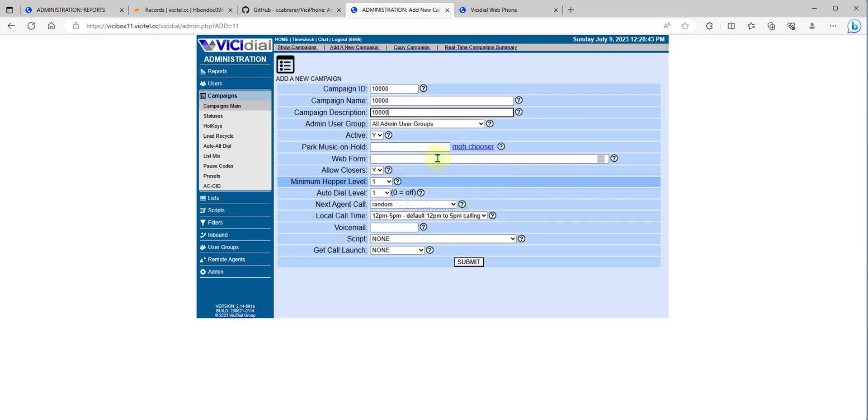
pyautogui.click(418, 216)
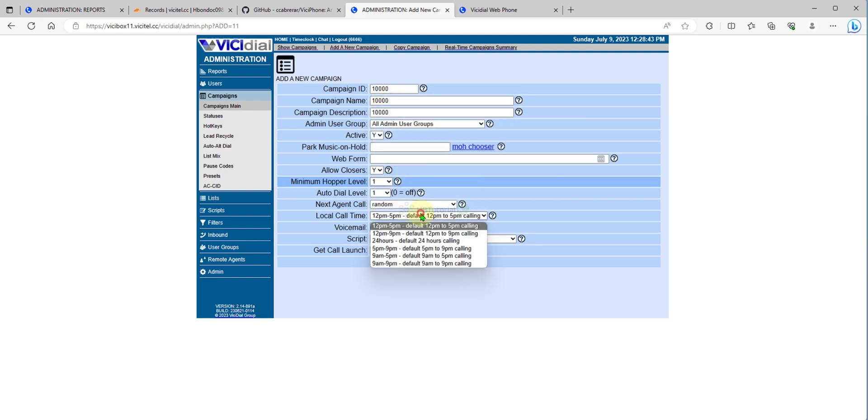
pyautogui.click(420, 234)
pyautogui.click(475, 266)
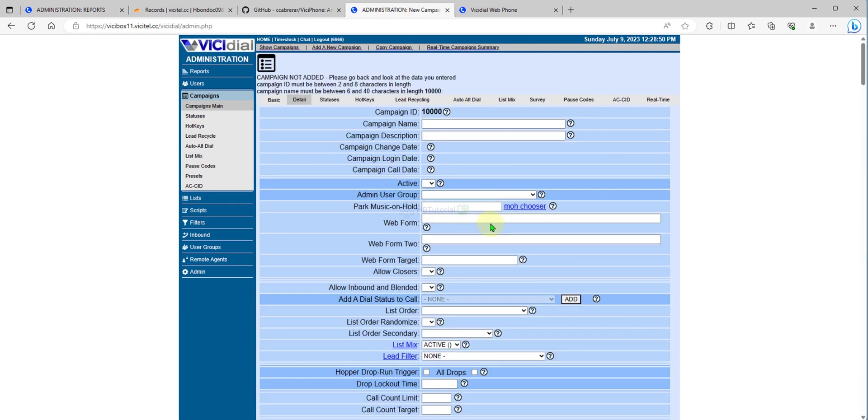
# After the ID-length error, change the campaign ID and name to TestCmp and resubmit.
pyautogui.click(11, 26)
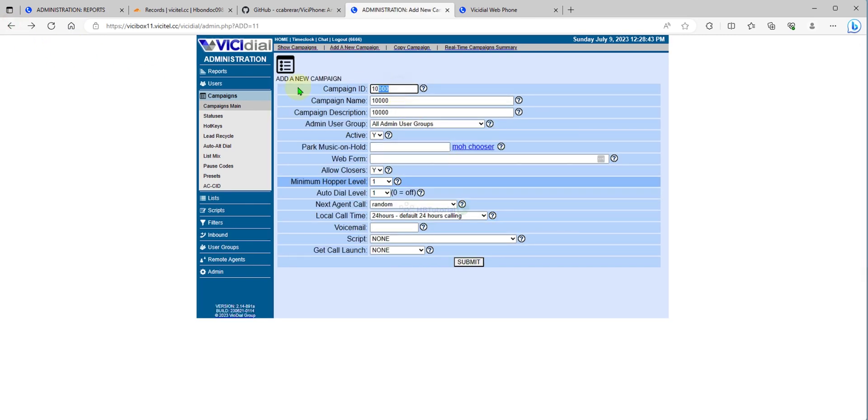
pyautogui.moveTo(298, 91); pyautogui.dragTo(243, 89)
pyautogui.write('testc')
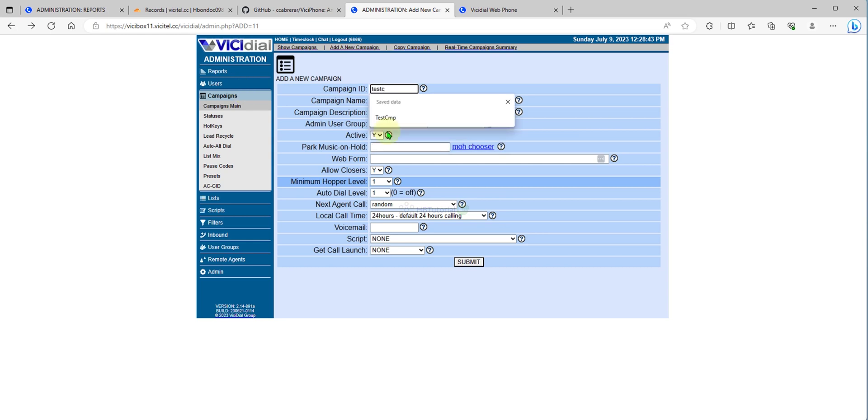
pyautogui.click(386, 117)
pyautogui.moveTo(323, 88); pyautogui.dragTo(338, 89)
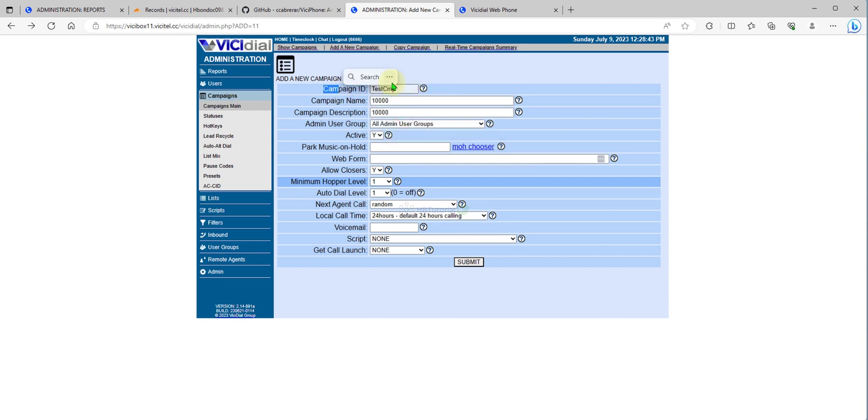
pyautogui.moveTo(417, 99); pyautogui.dragTo(325, 102)
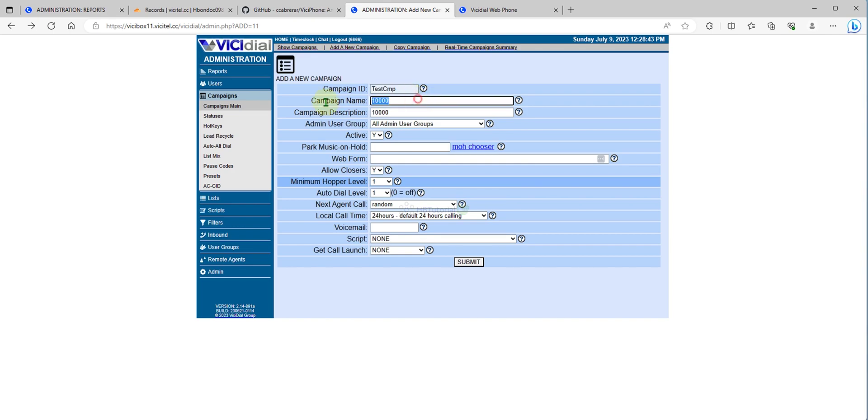
pyautogui.write('TestCmp')
pyautogui.click(468, 262)
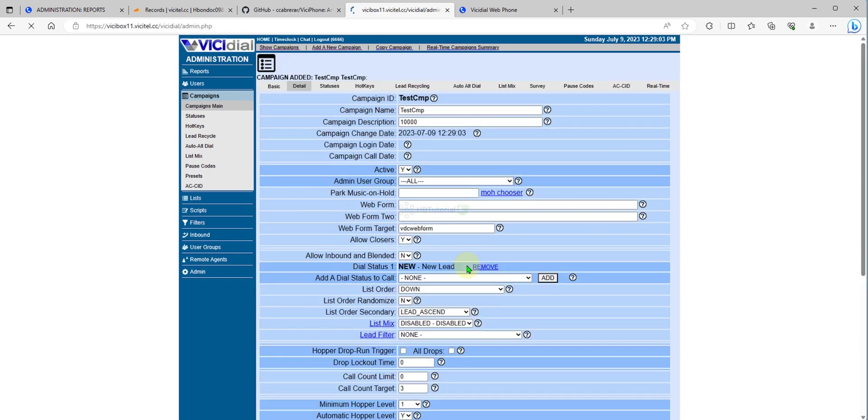
# Locate the hopper settings with Ctrl+F and set Allow No-Hopper-Leads Logins to Y.
pyautogui.scroll(-10, 480, 219)
pyautogui.scroll(-10, 480, 218)
pyautogui.scroll(10, 476, 217)
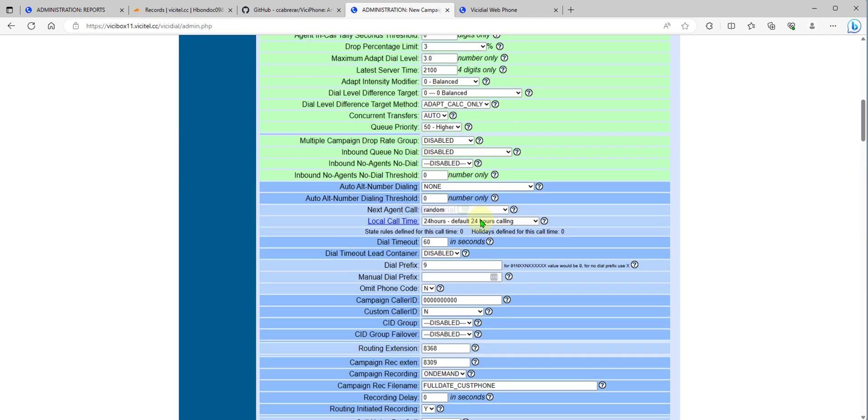
pyautogui.scroll(3, 476, 223)
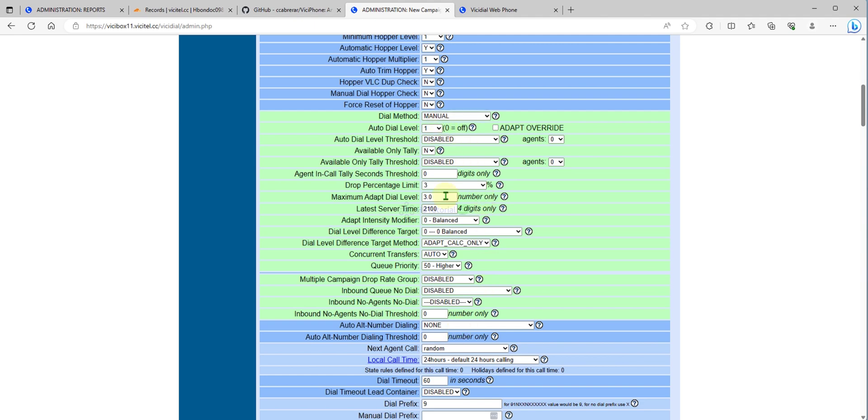
pyautogui.scroll(-5, 479, 226)
pyautogui.scroll(-3, 494, 238)
pyautogui.scroll(-3, 494, 238)
pyautogui.scroll(-5, 506, 242)
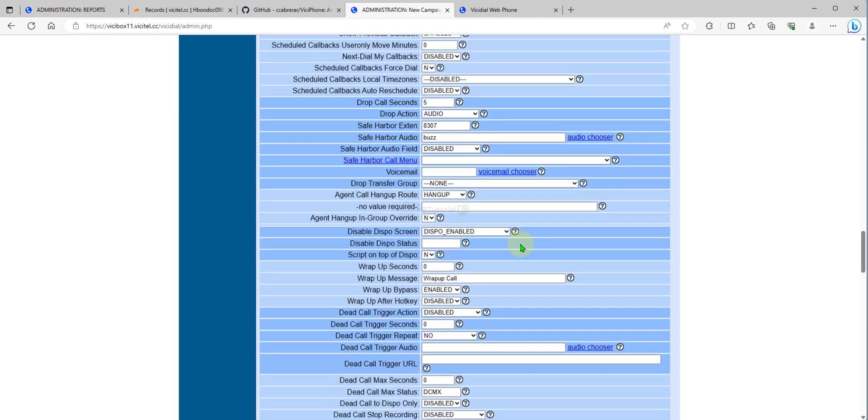
pyautogui.scroll(-8, 526, 258)
pyautogui.scroll(-6, 532, 270)
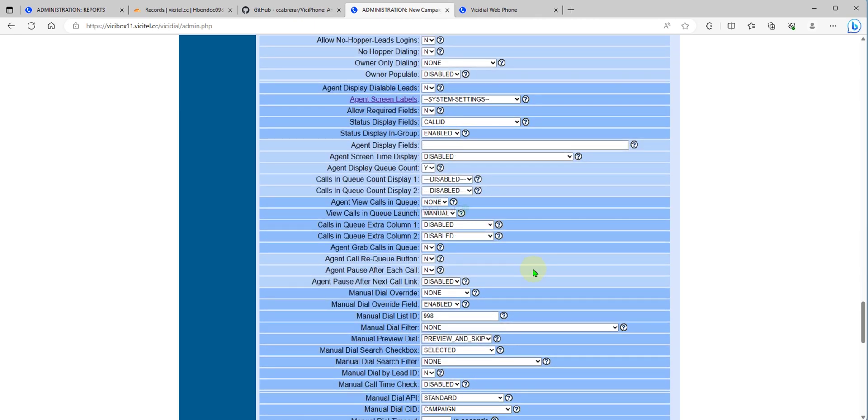
pyautogui.hotkey('ctrl', 'f')
pyautogui.write('pp')
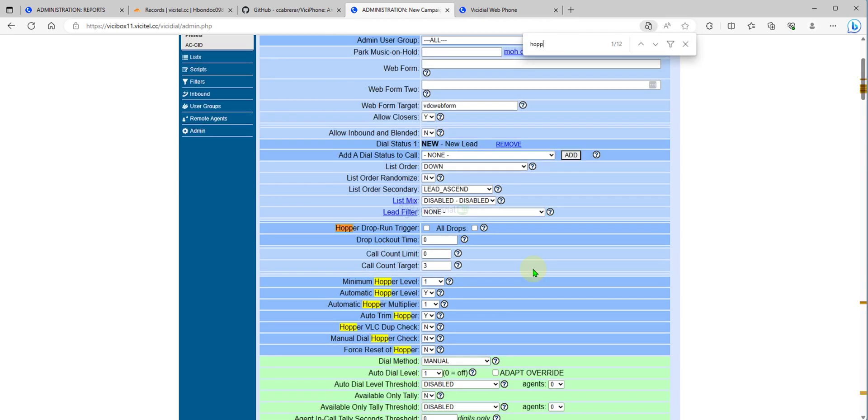
pyautogui.write('er')
pyautogui.click(654, 44)
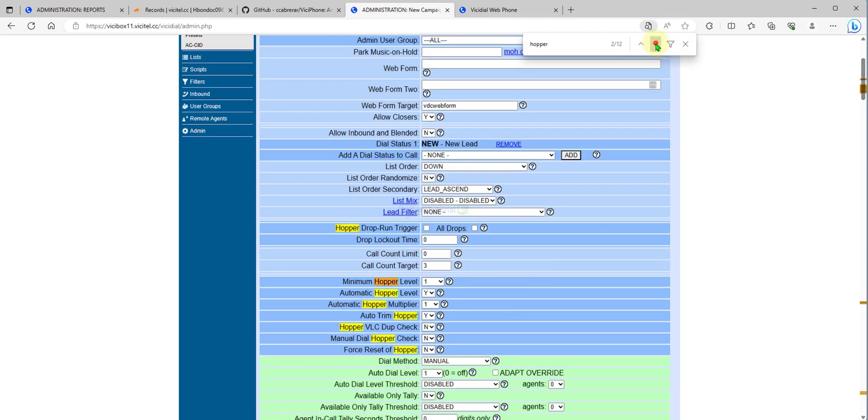
pyautogui.doubleClick(654, 43)
pyautogui.doubleClick(654, 44)
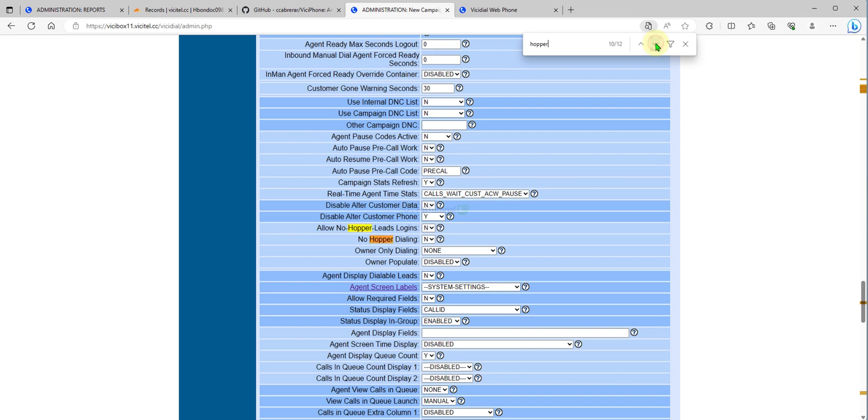
pyautogui.click(432, 232)
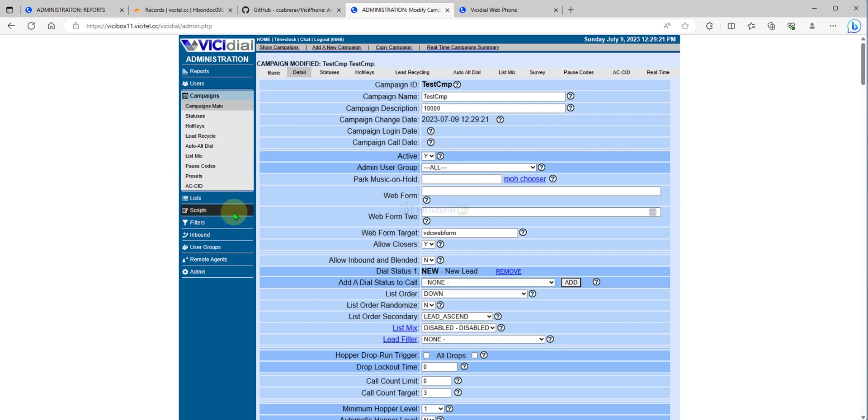
# Browse the users list and open the Add A New User form.
pyautogui.click(197, 86)
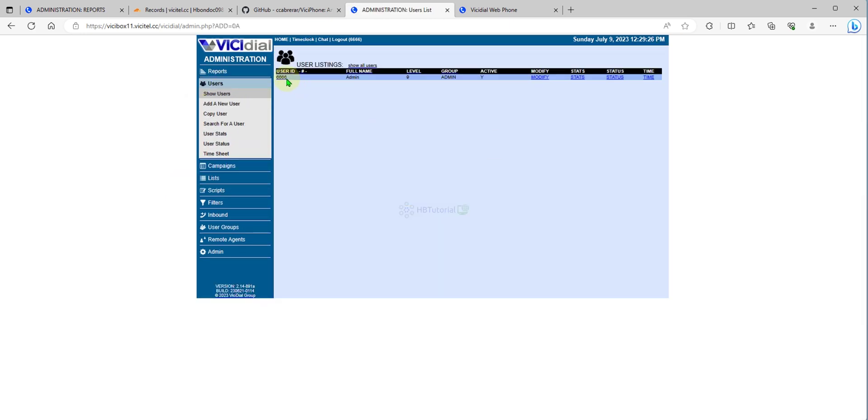
pyautogui.click(283, 78)
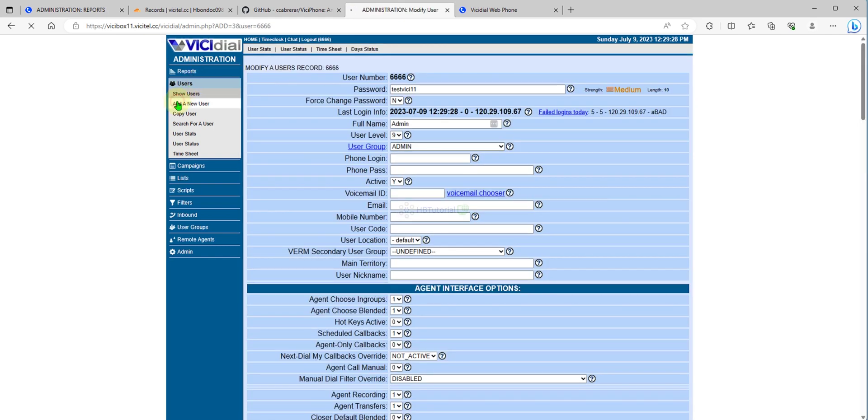
pyautogui.click(177, 104)
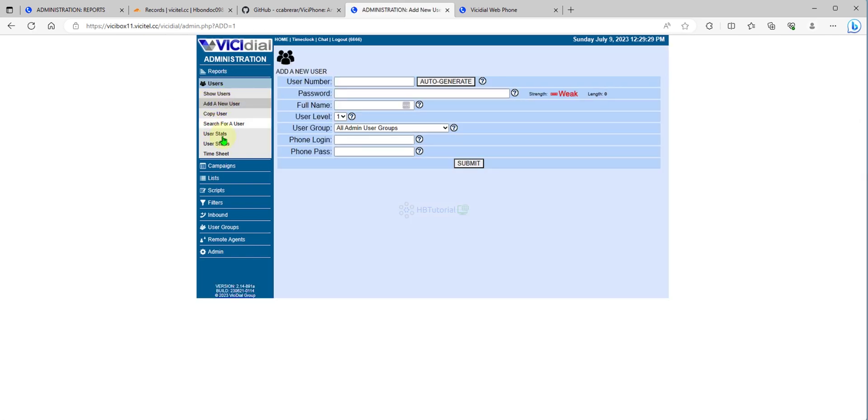
pyautogui.click(355, 82)
pyautogui.write('10')
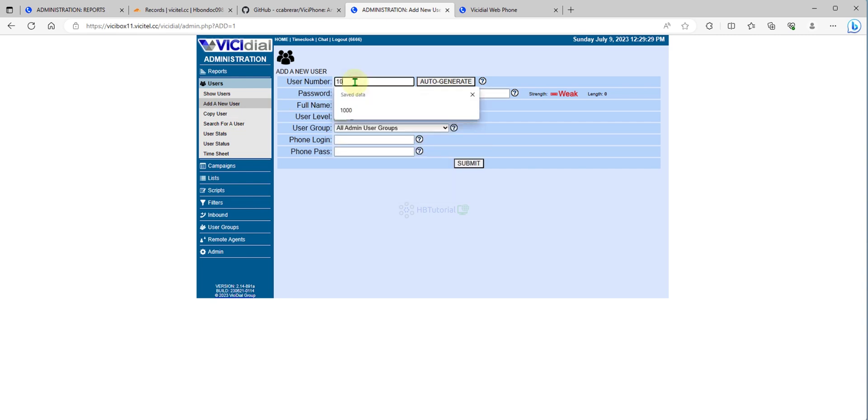
pyautogui.write('000')
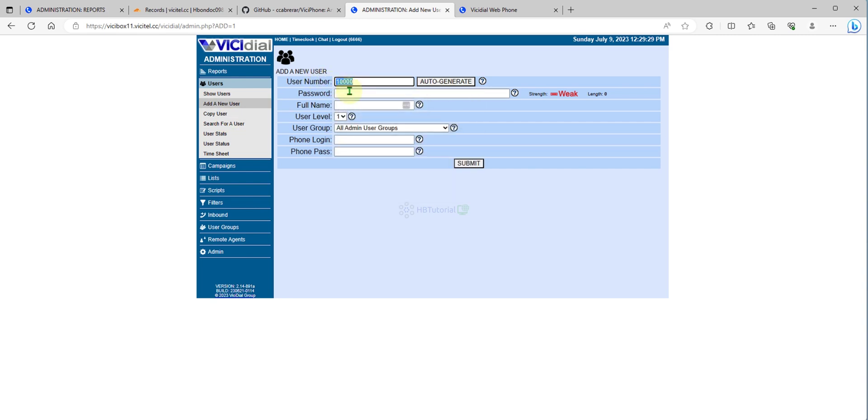
pyautogui.click(350, 92)
pyautogui.click(341, 105)
pyautogui.click(353, 140)
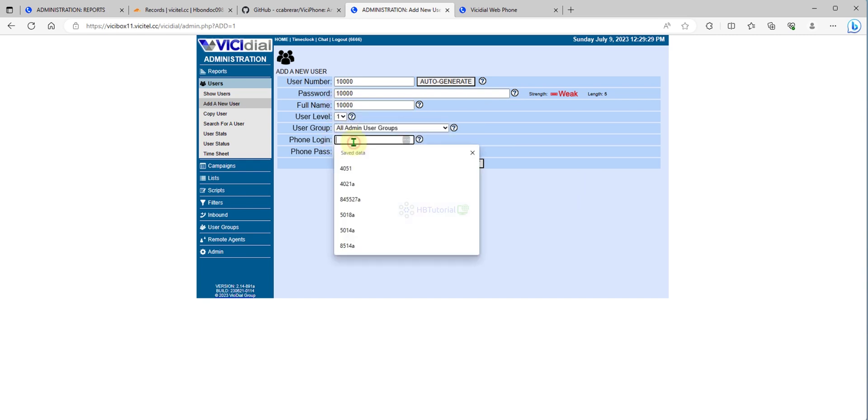
pyautogui.click(361, 128)
pyautogui.click(362, 143)
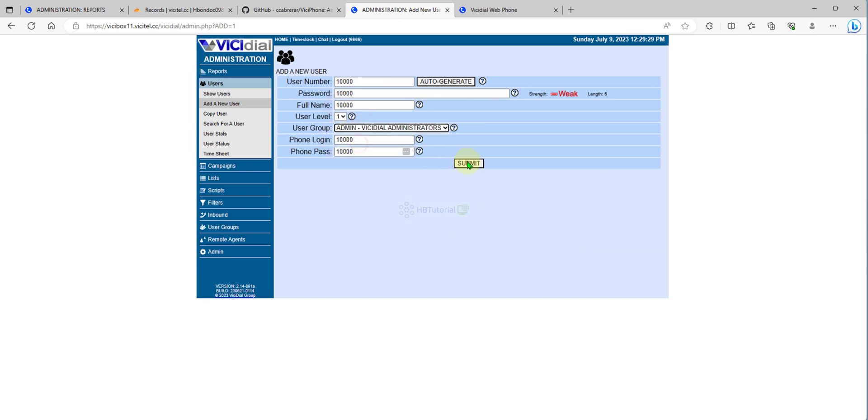
pyautogui.click(468, 164)
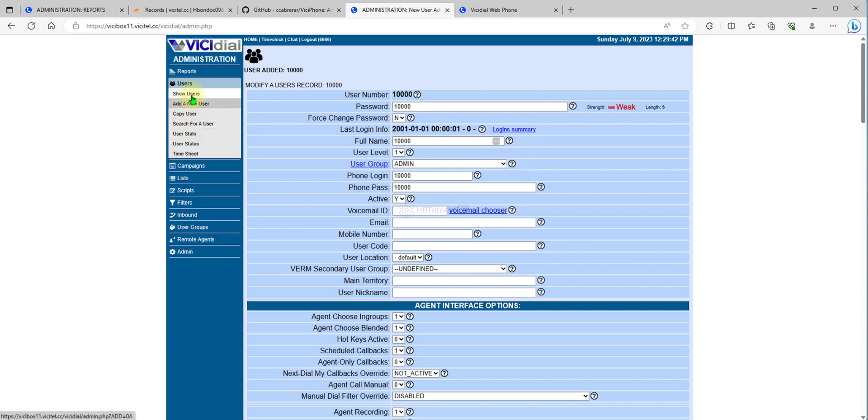
pyautogui.click(192, 96)
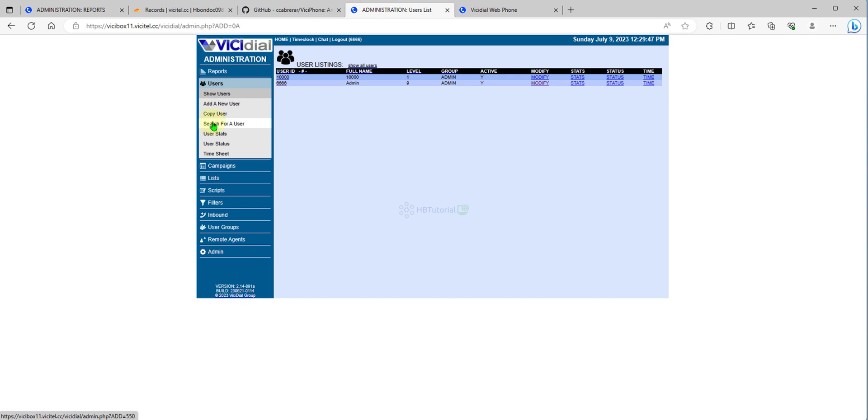
pyautogui.click(285, 78)
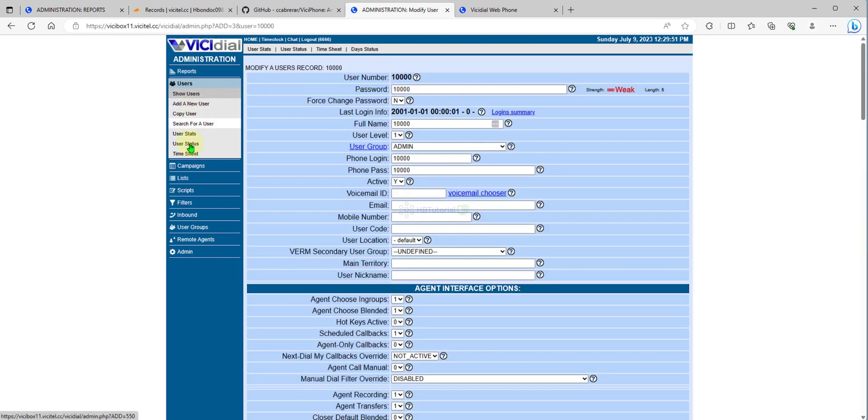
# Set TestCmp's Admin User Group to ADMIN in Detail View, then open an InPrivate window.
pyautogui.click(187, 168)
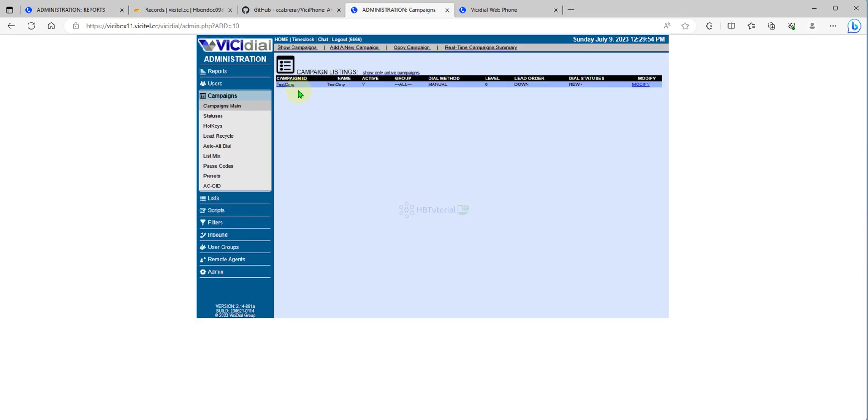
pyautogui.click(285, 85)
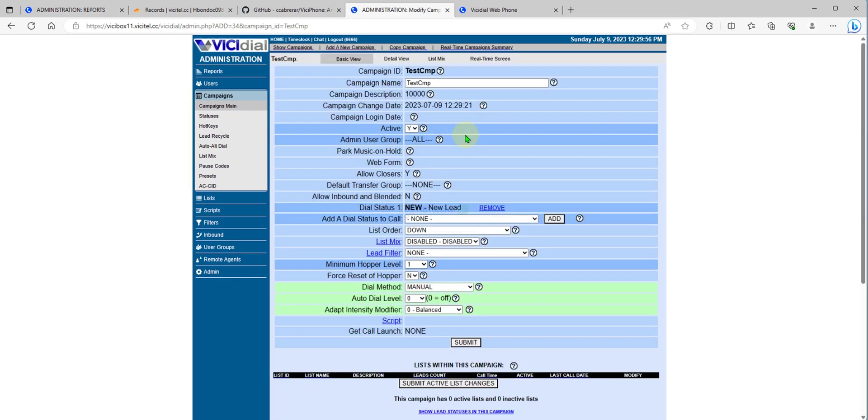
pyautogui.click(392, 60)
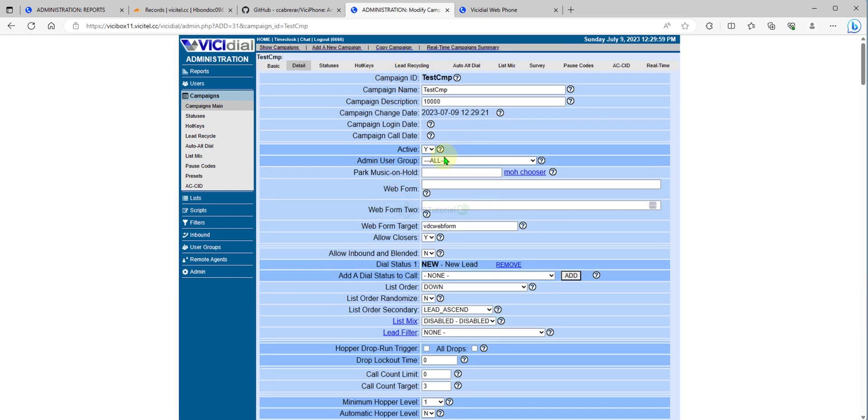
pyautogui.click(445, 160)
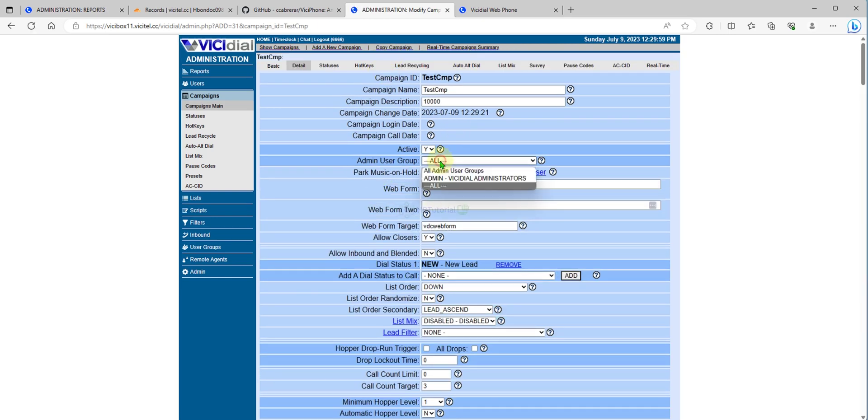
pyautogui.click(443, 173)
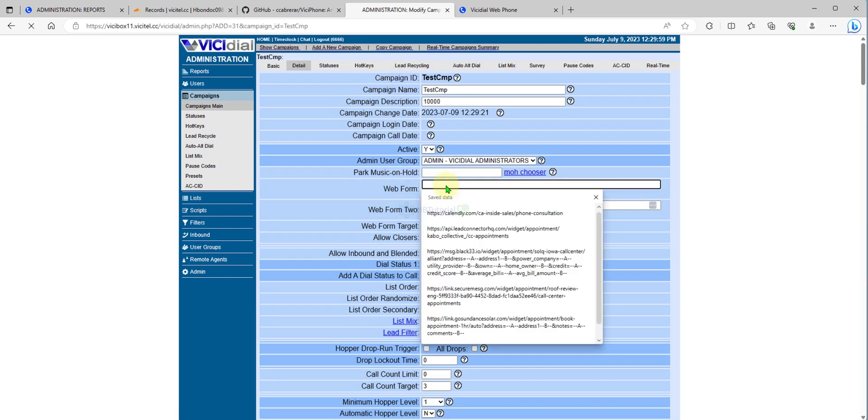
pyautogui.click(833, 29)
pyautogui.click(761, 72)
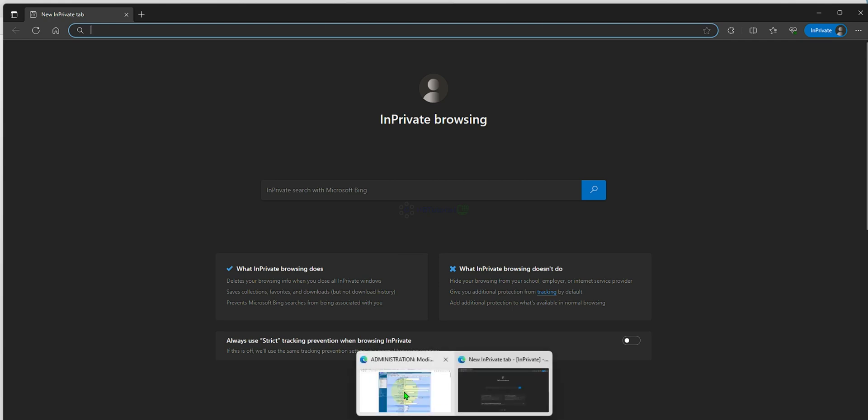
# Copy the ViciDial server address into the private window and load it.
pyautogui.click(404, 384)
pyautogui.click(224, 25)
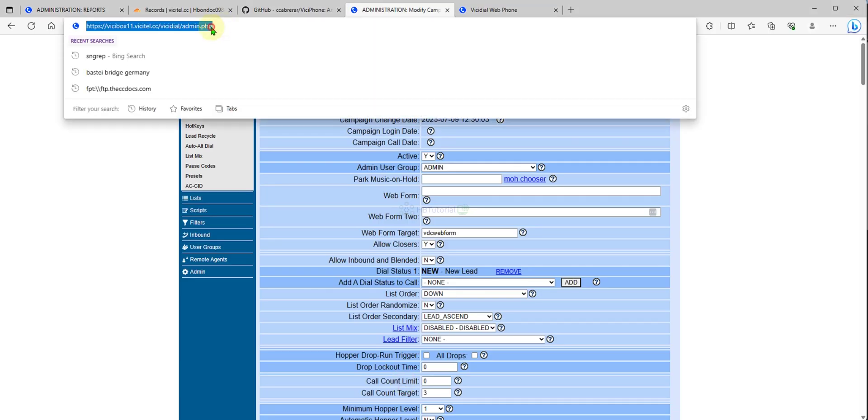
pyautogui.click(211, 26)
pyautogui.moveTo(160, 27); pyautogui.dragTo(45, 25)
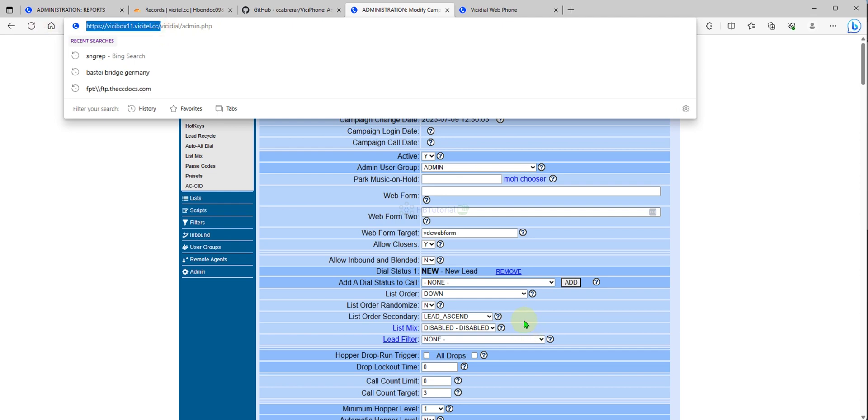
pyautogui.hotkey('ctrl', 'c')
pyautogui.click(500, 393)
pyautogui.hotkey('ctrl', 'v')
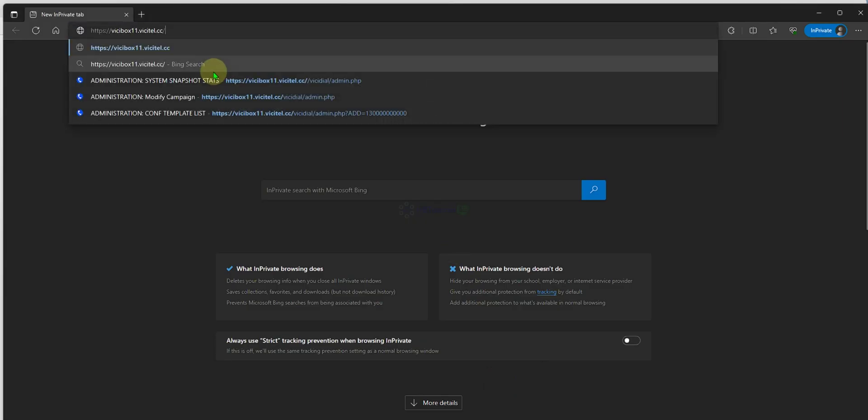
pyautogui.press('Return')
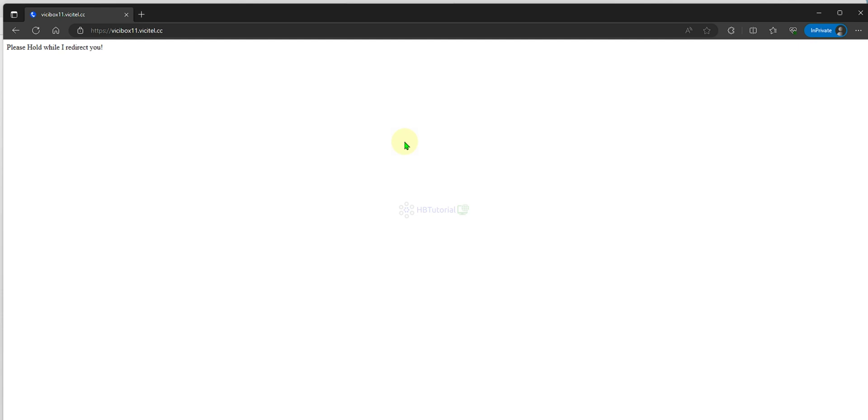
pyautogui.click(441, 112)
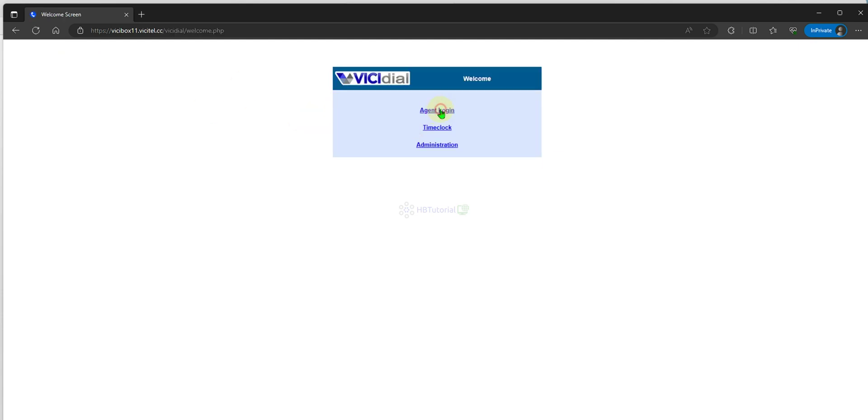
pyautogui.click(439, 110)
pyautogui.write('10')
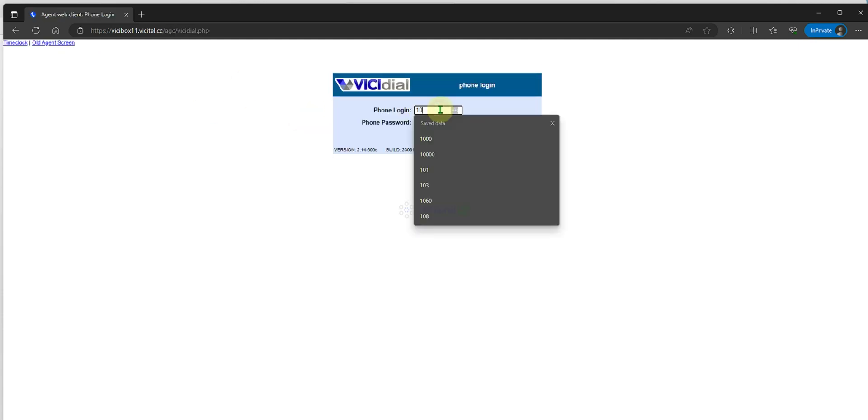
pyautogui.write('000')
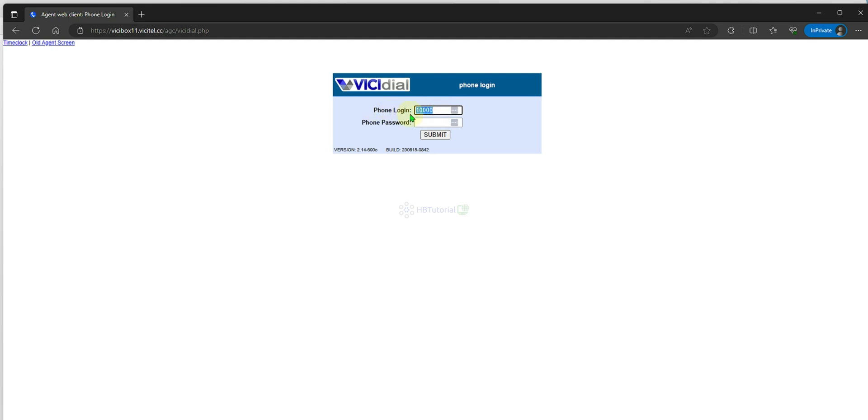
pyautogui.click(431, 122)
pyautogui.click(434, 135)
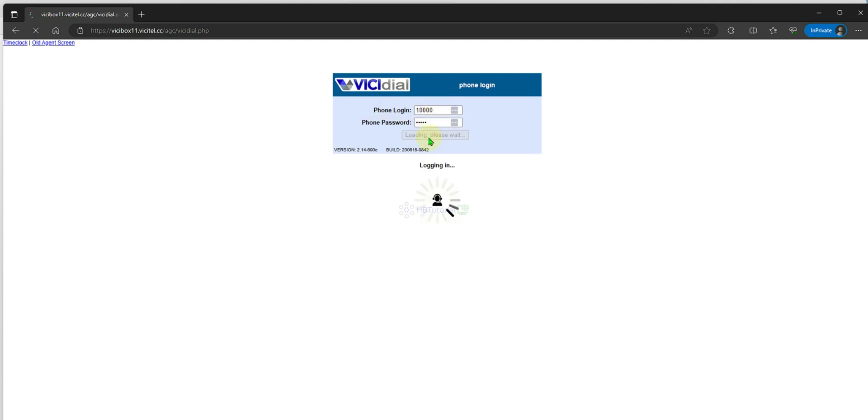
# Log in as user 10000 to campaign TestCmp and allow microphone access.
pyautogui.click(432, 111)
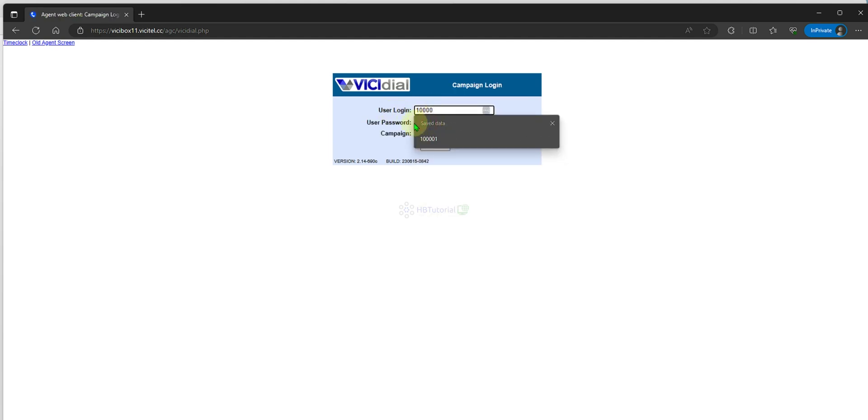
pyautogui.click(428, 126)
pyautogui.click(422, 142)
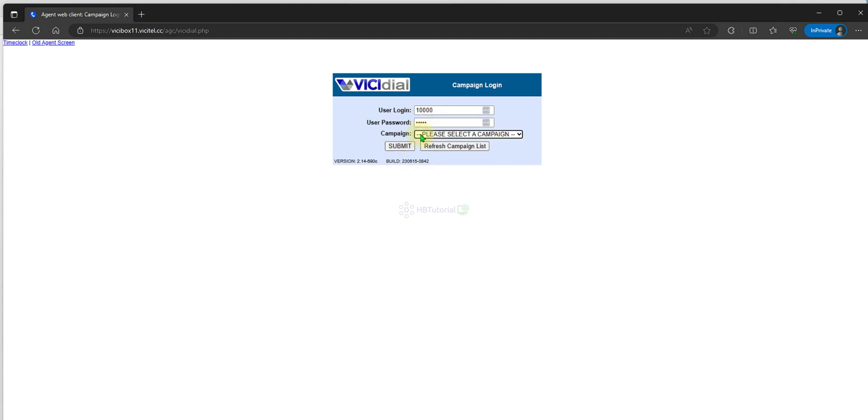
pyautogui.click(425, 135)
pyautogui.click(427, 152)
pyautogui.click(395, 147)
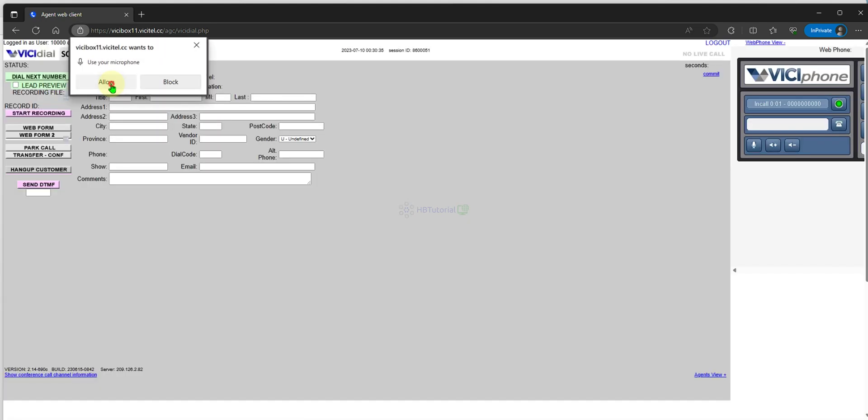
pyautogui.click(107, 81)
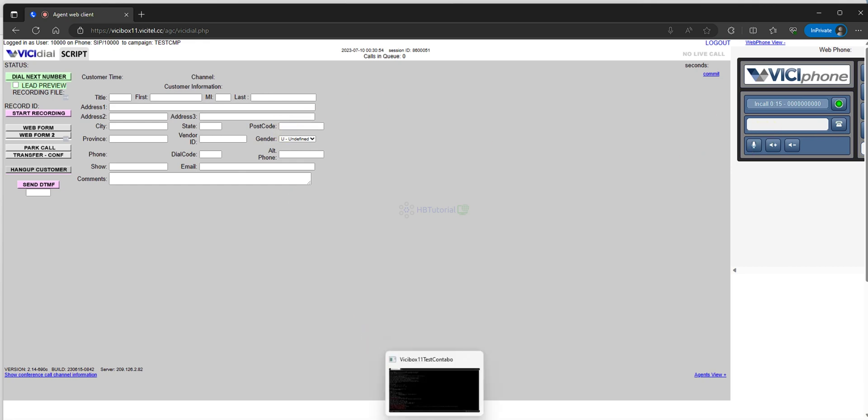
# Start the Asterisk console in Solar-PuTTY with asterisk -rvvvvvvvvvvvvvv.
pyautogui.click(393, 360)
pyautogui.write('ast')
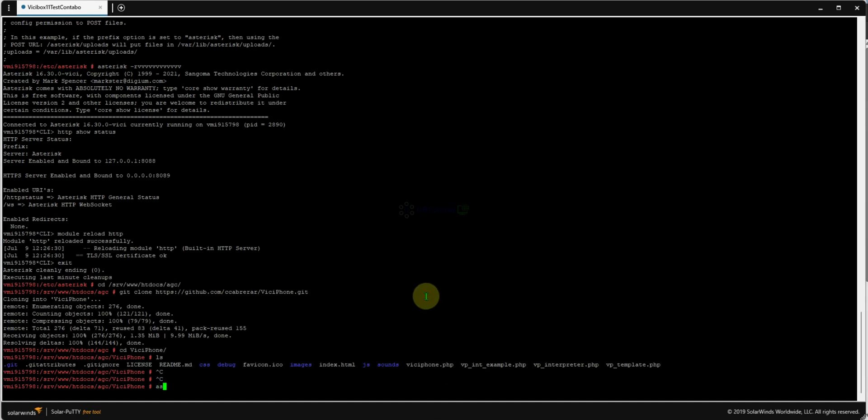
pyautogui.write('erisk -rvvvvvvv')
pyautogui.write('vvvvvvv')
pyautogui.press('Return')
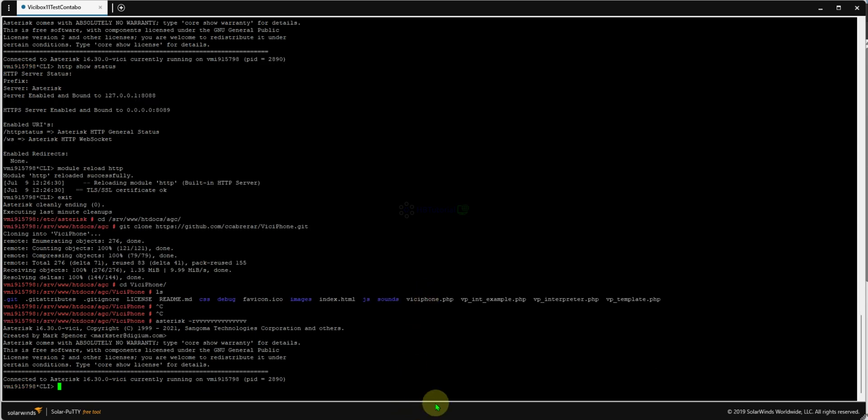
pyautogui.click(441, 401)
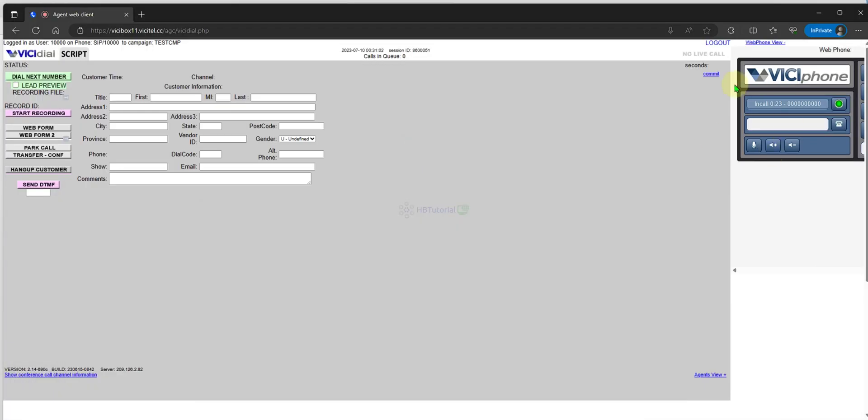
# Re-login agent 10000 to TestCmp while the Asterisk console shows SIP 10000 registering.
pyautogui.click(718, 44)
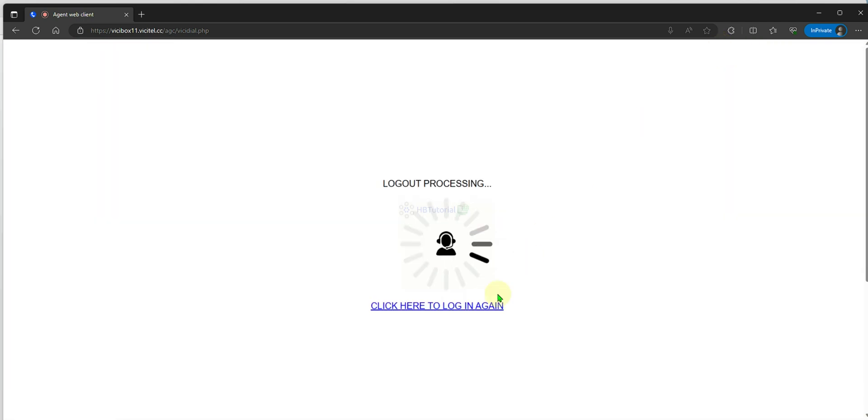
pyautogui.click(428, 308)
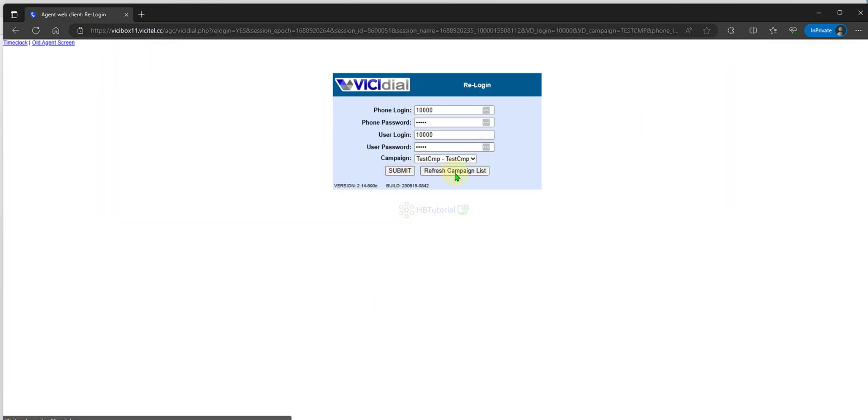
pyautogui.click(399, 170)
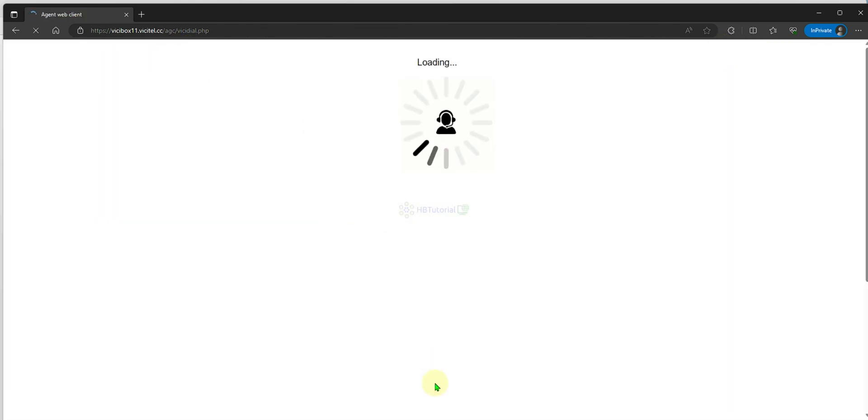
pyautogui.click(434, 418)
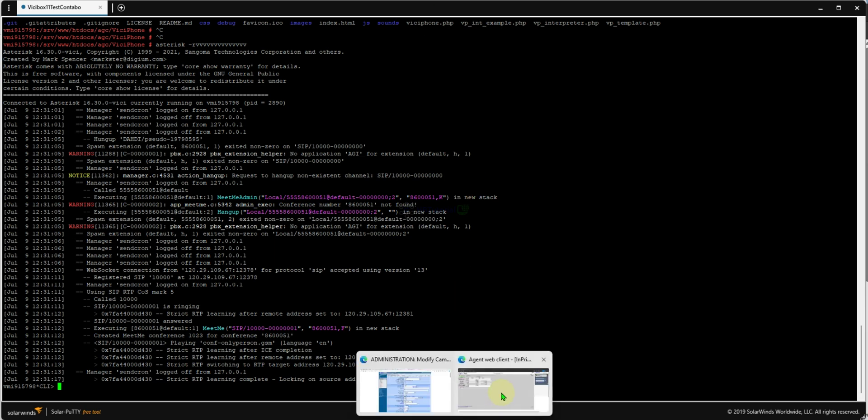
pyautogui.click(500, 390)
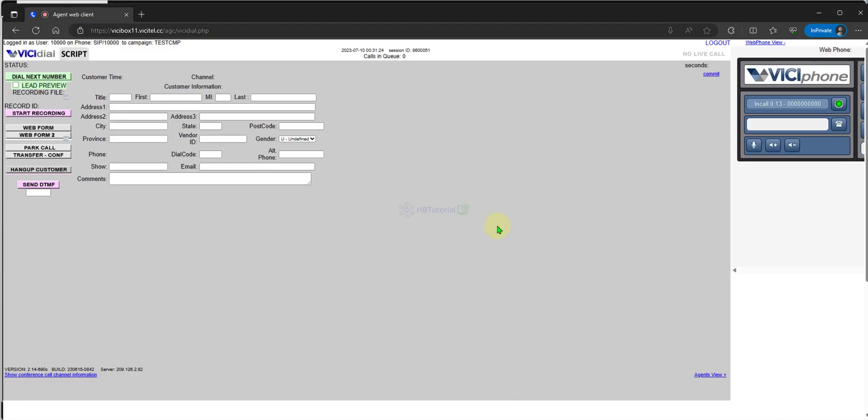